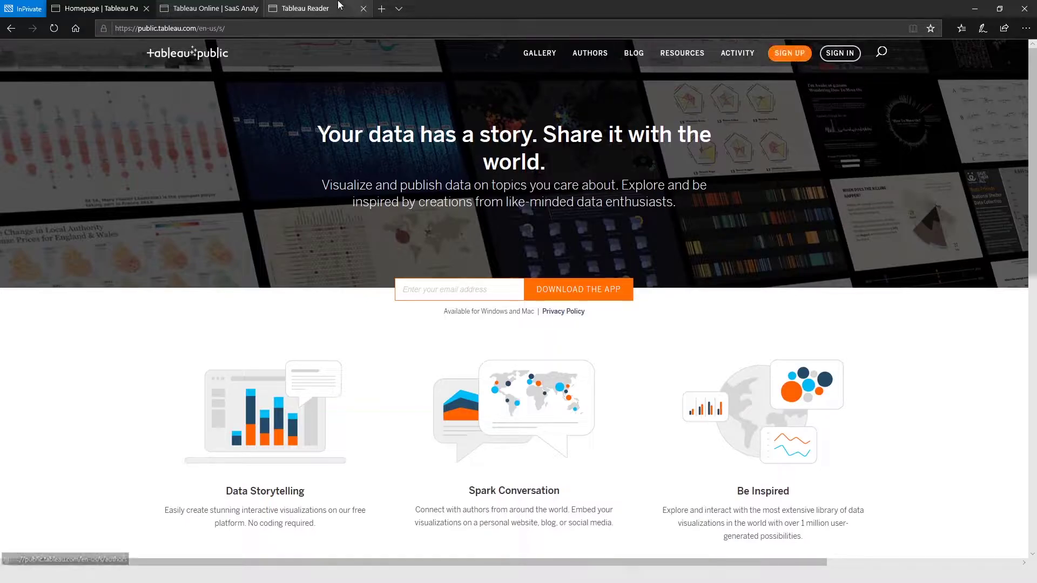
View the Tableau Online product page and the Tableau Reader page in the browser
left_click(221, 8)
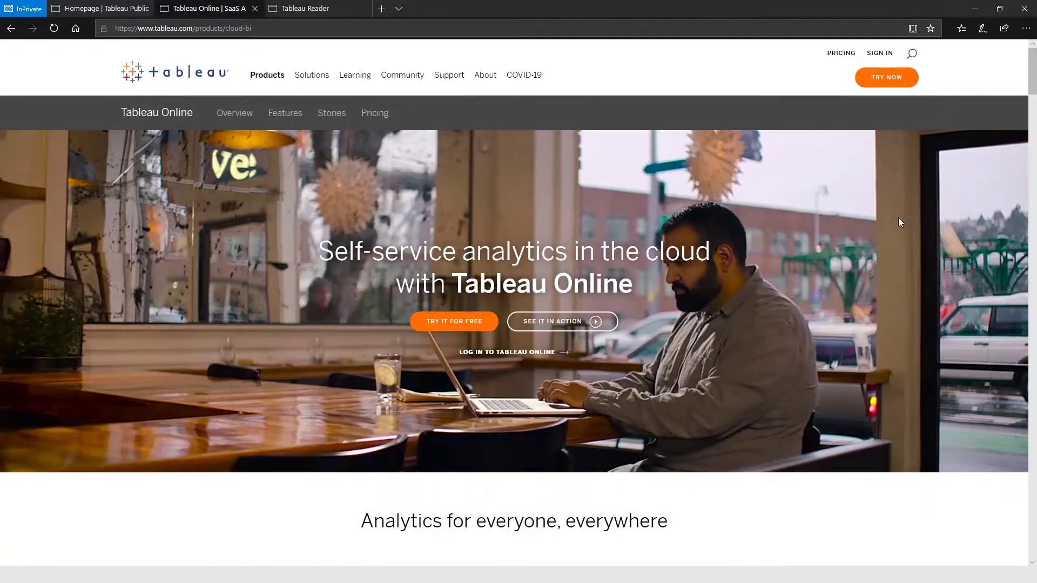
left_click(305, 8)
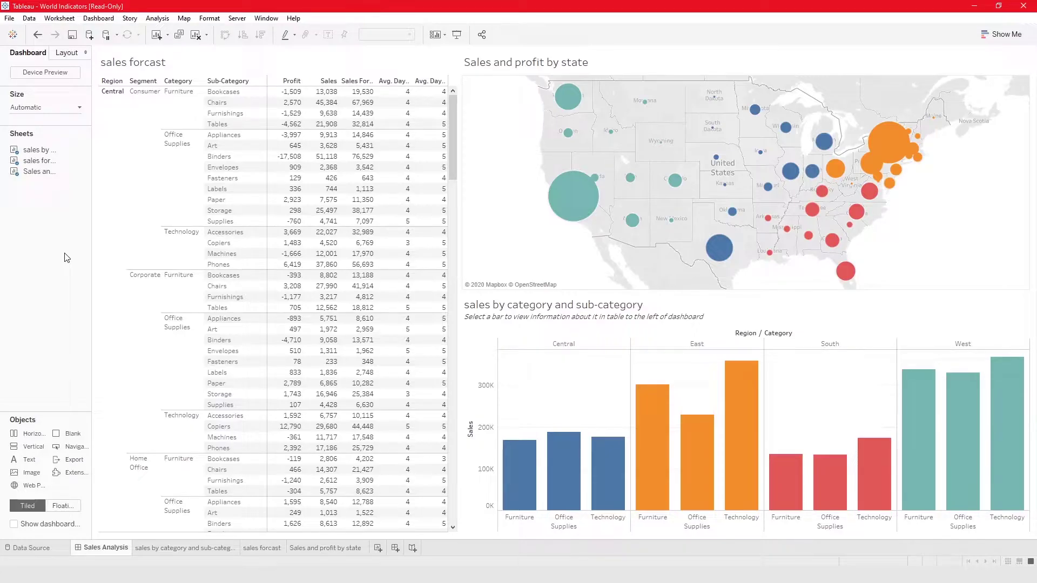
Start publishing the World Indicators workbook through Tableau Online as far as the sign-in window, and cancel out
left_click(238, 18)
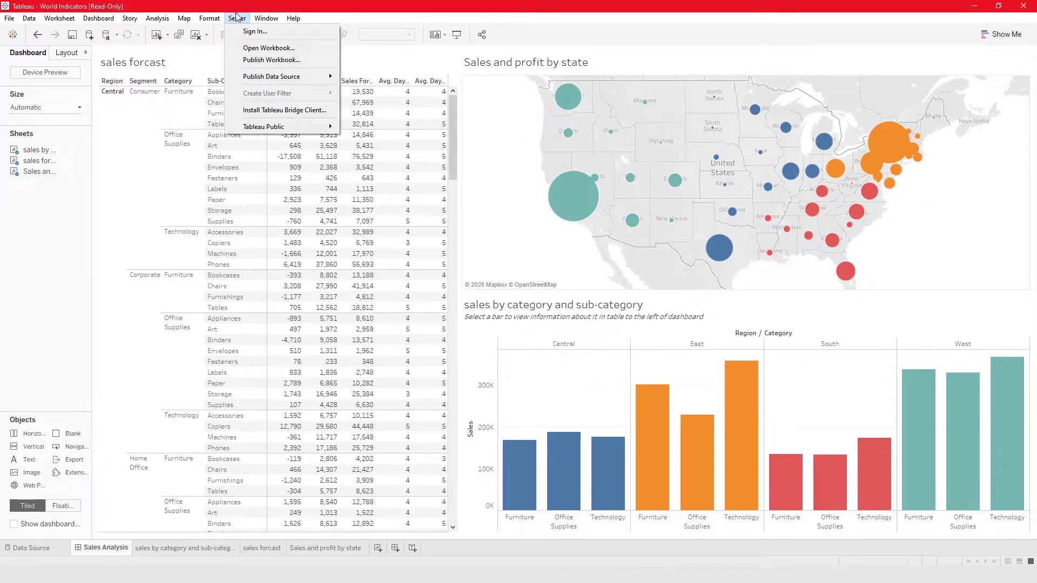
left_click(246, 60)
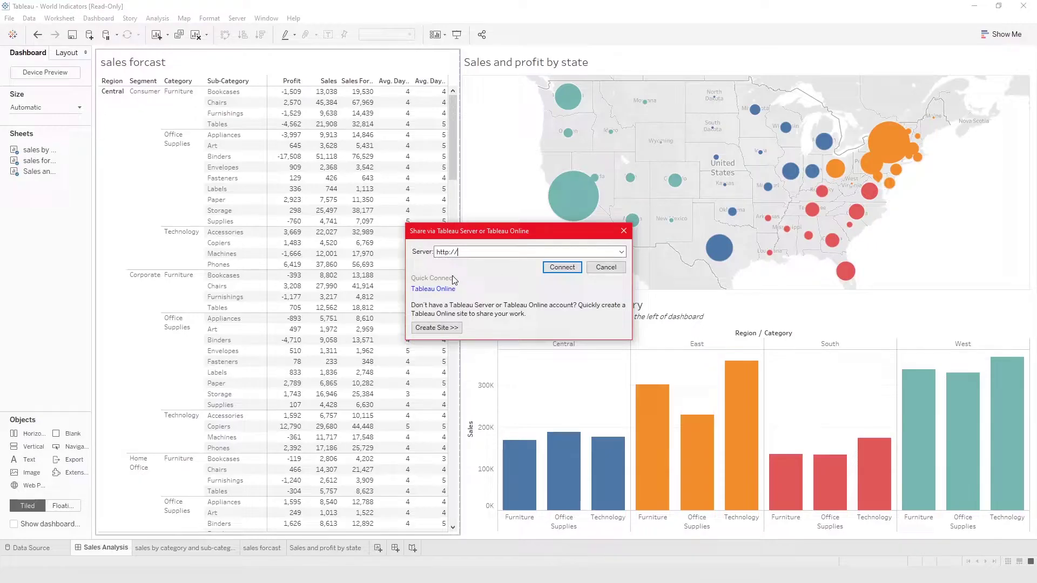
left_click(462, 253)
left_click(433, 290)
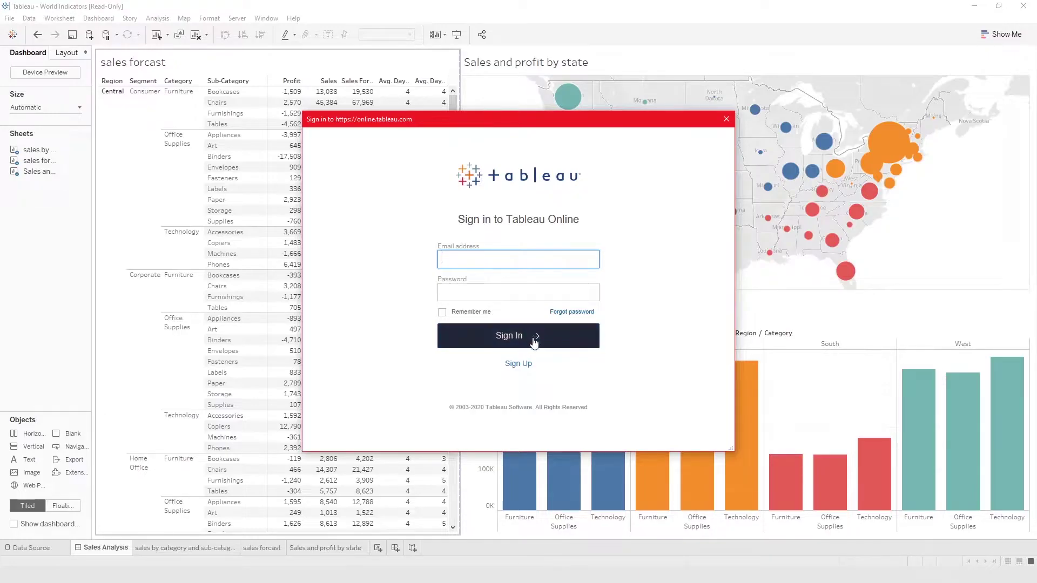
key("Escape")
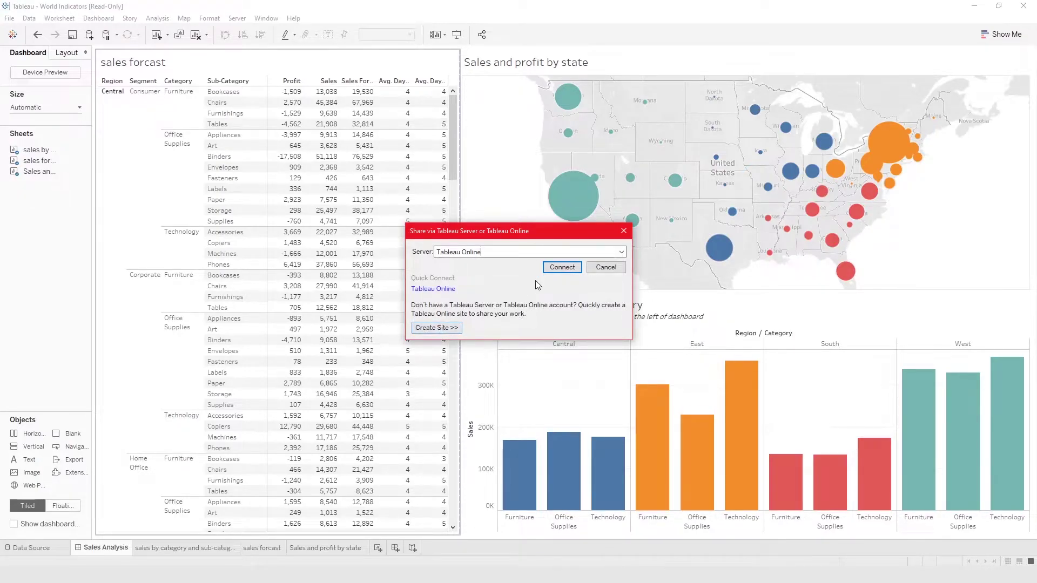
left_click(625, 230)
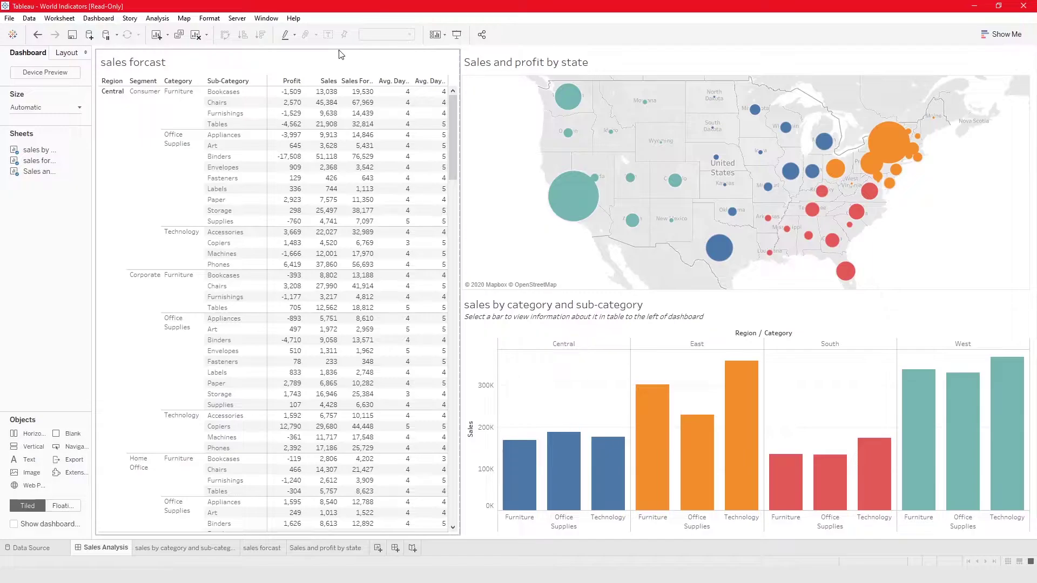
left_click(238, 19)
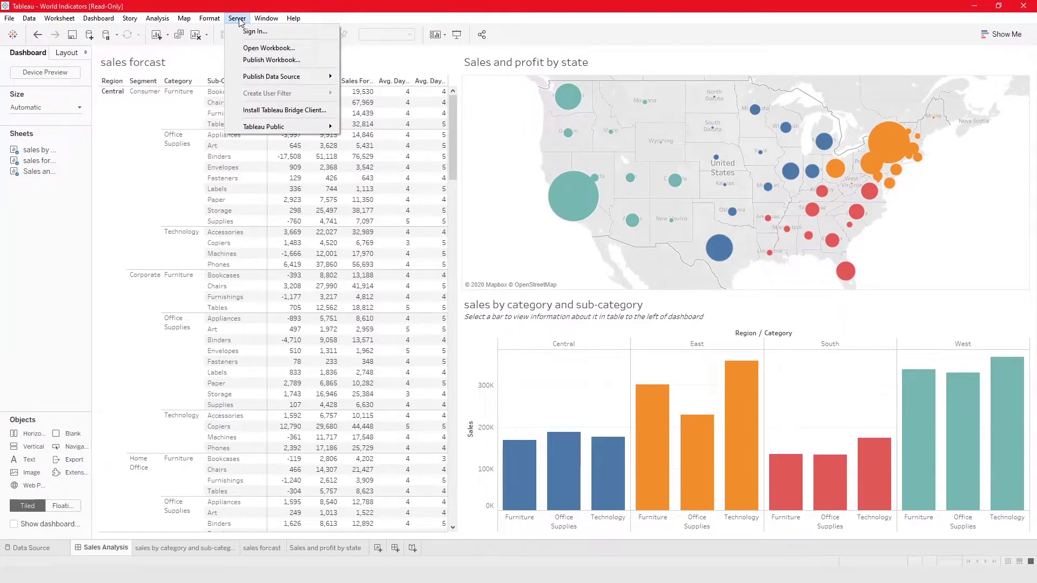
mouse_move(209, 17)
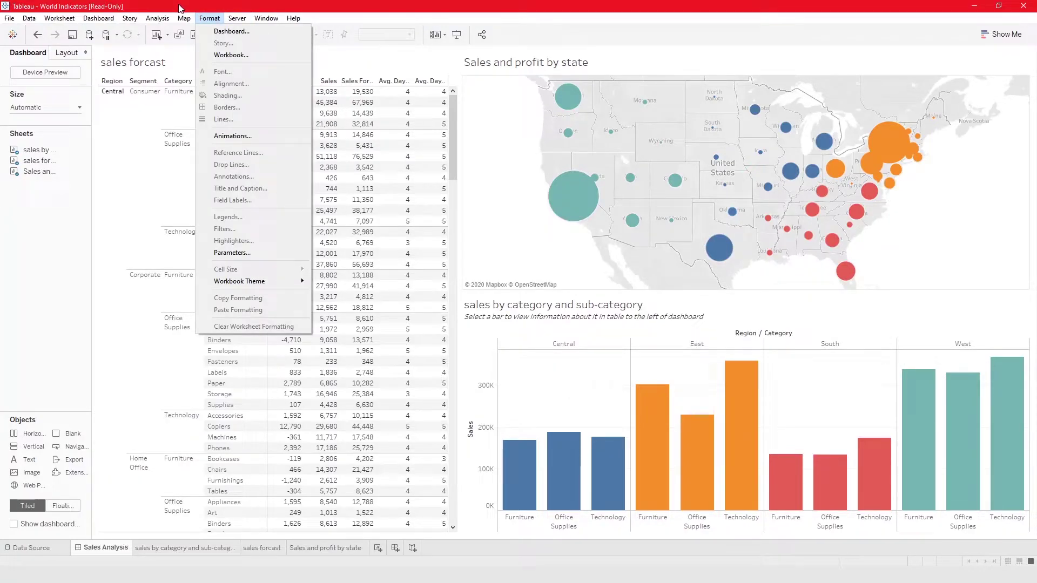
mouse_move(233, 20)
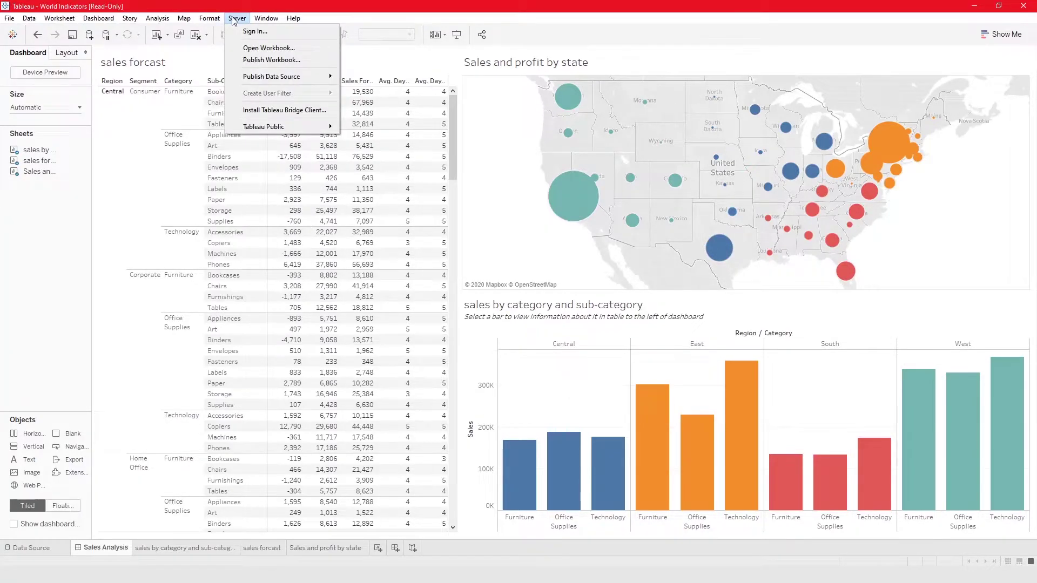
mouse_move(267, 128)
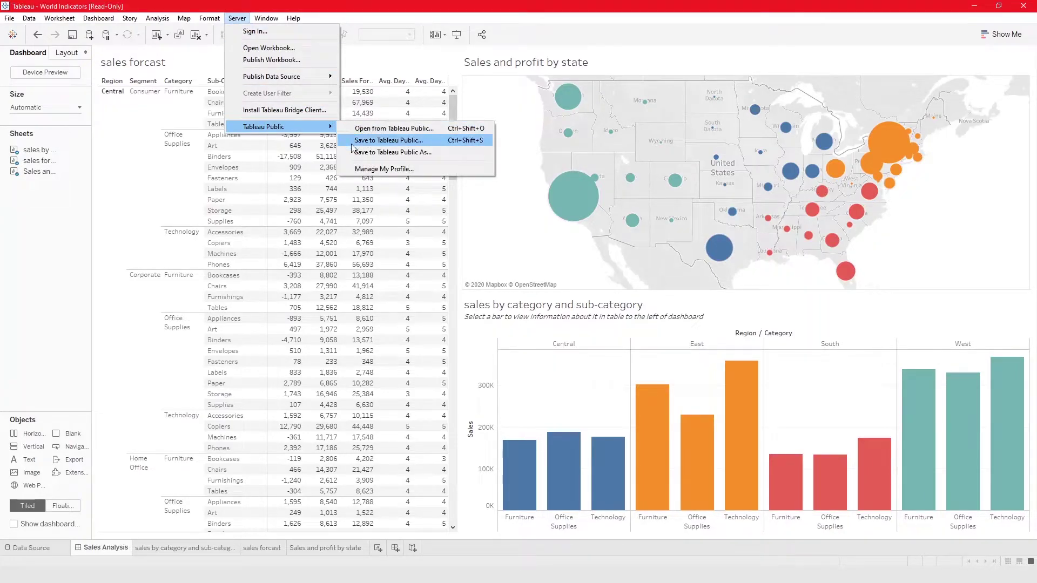
left_click(35, 258)
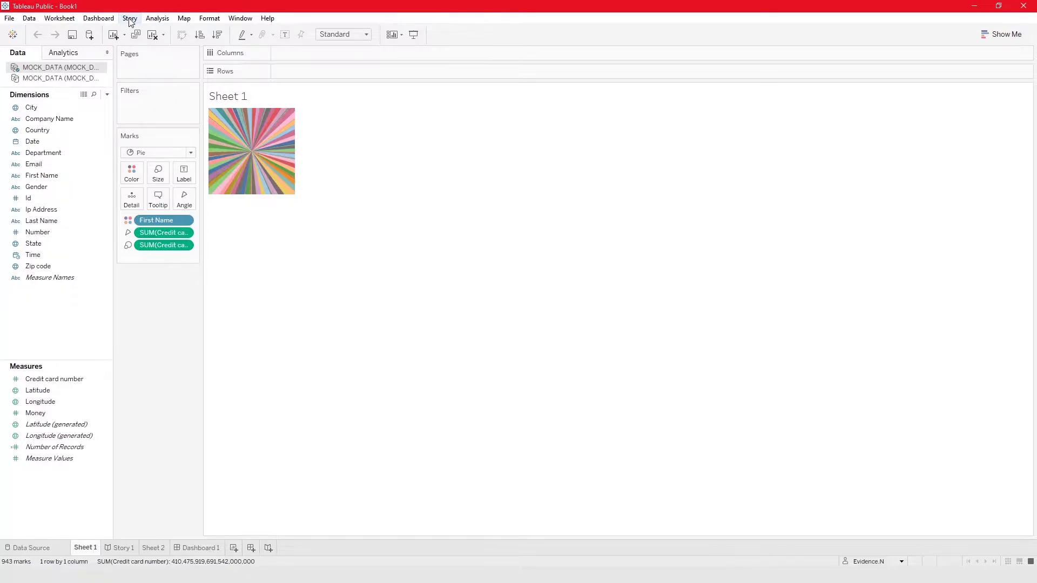
Start saving Book1 to Tableau Public under its current title, cancel the save, and switch to the browser
left_click(10, 22)
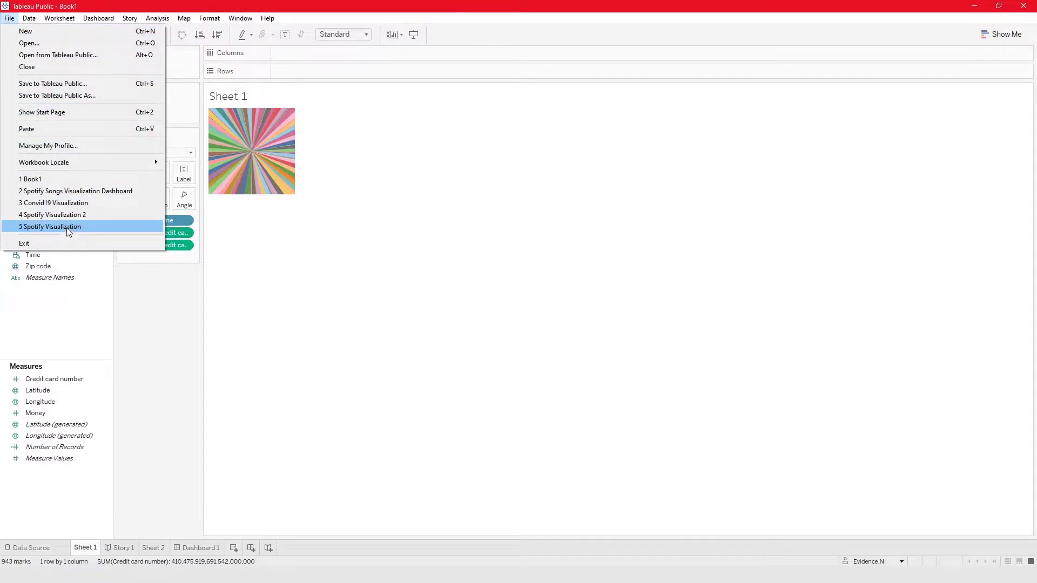
left_click(31, 92)
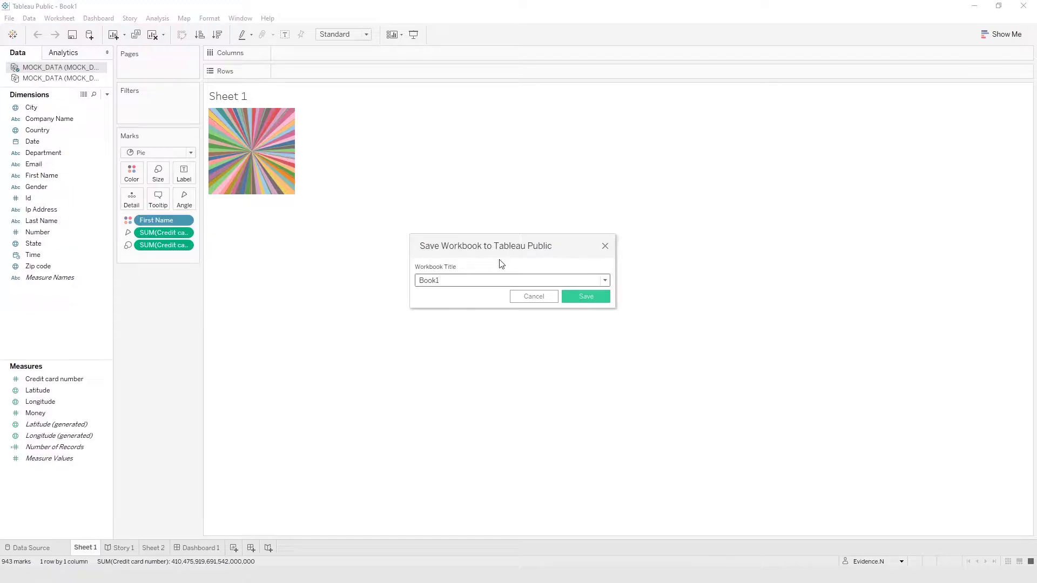
left_click(527, 298)
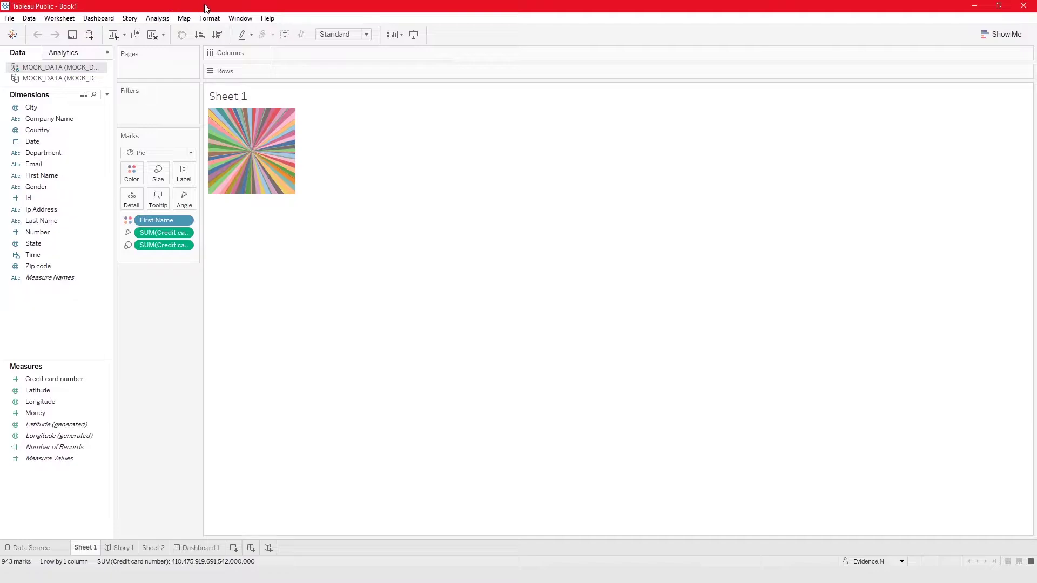
key("alt+Tab")
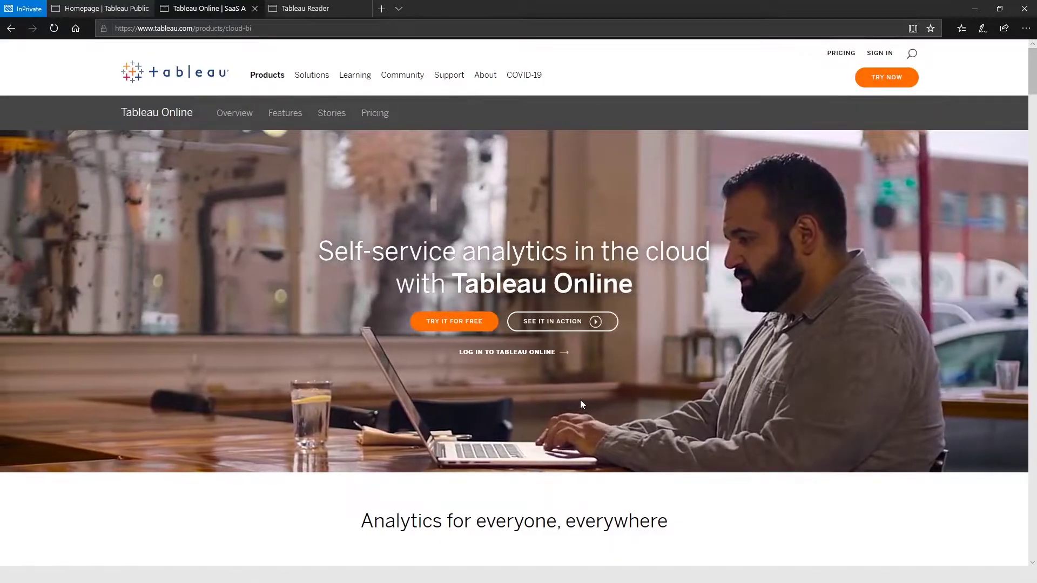
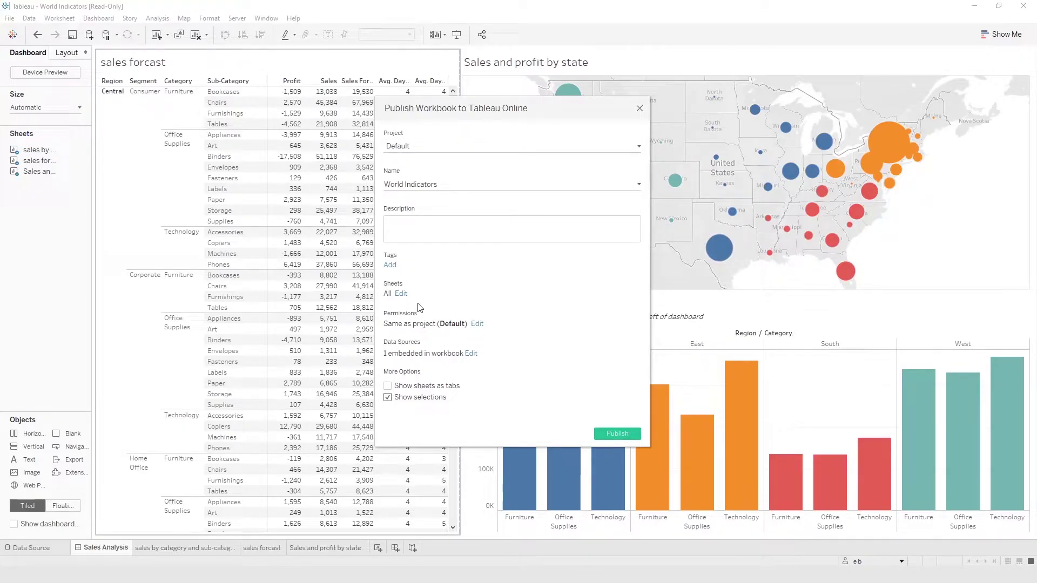
Choose the Default project for publishing and name the workbook "data analysis without coding"
left_click(419, 146)
left_click(422, 158)
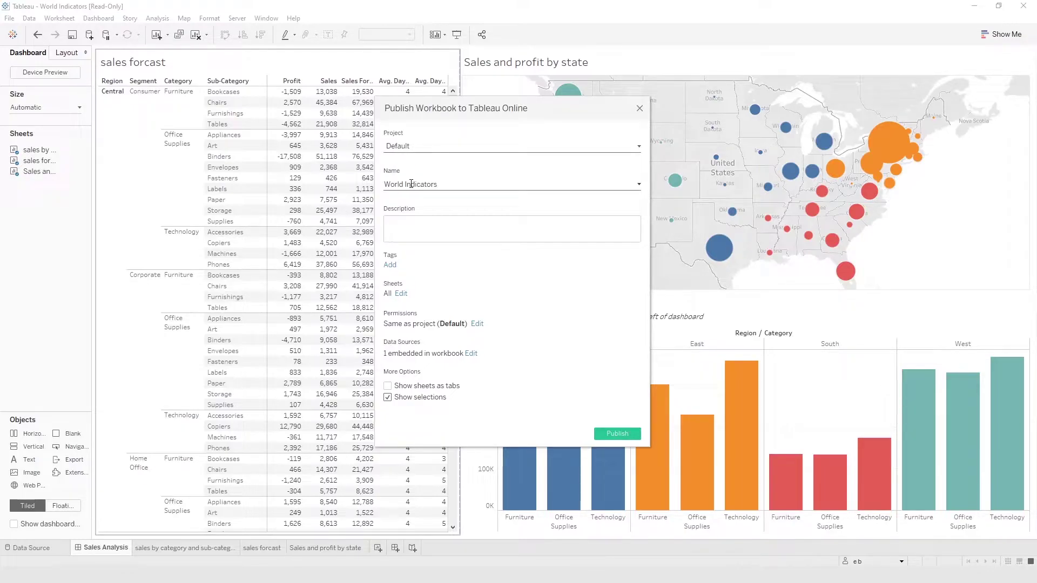
left_click(418, 184)
left_click_drag(436, 184, 385, 183)
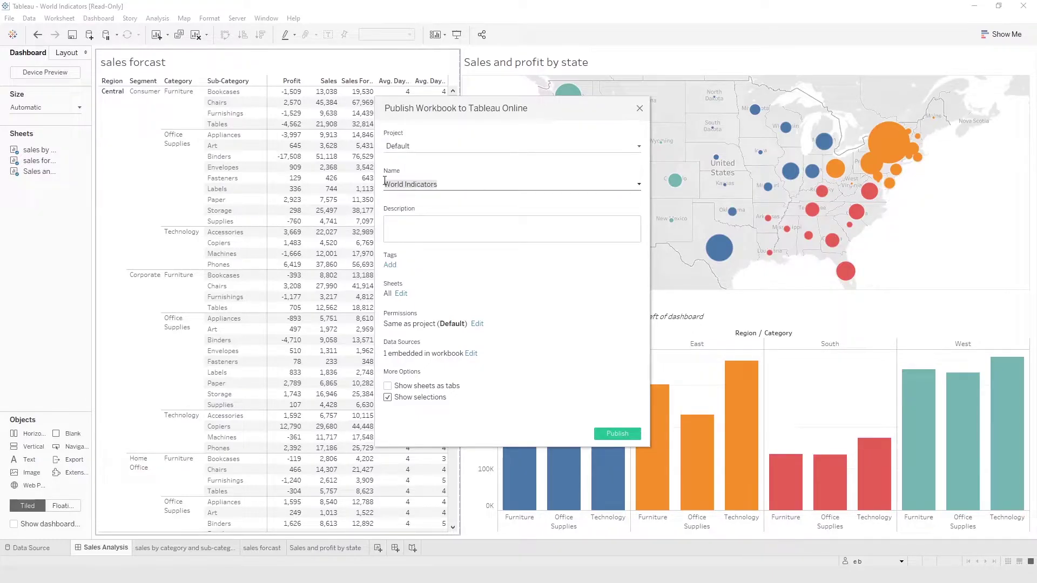
type("data analysis without coding")
left_click(434, 228)
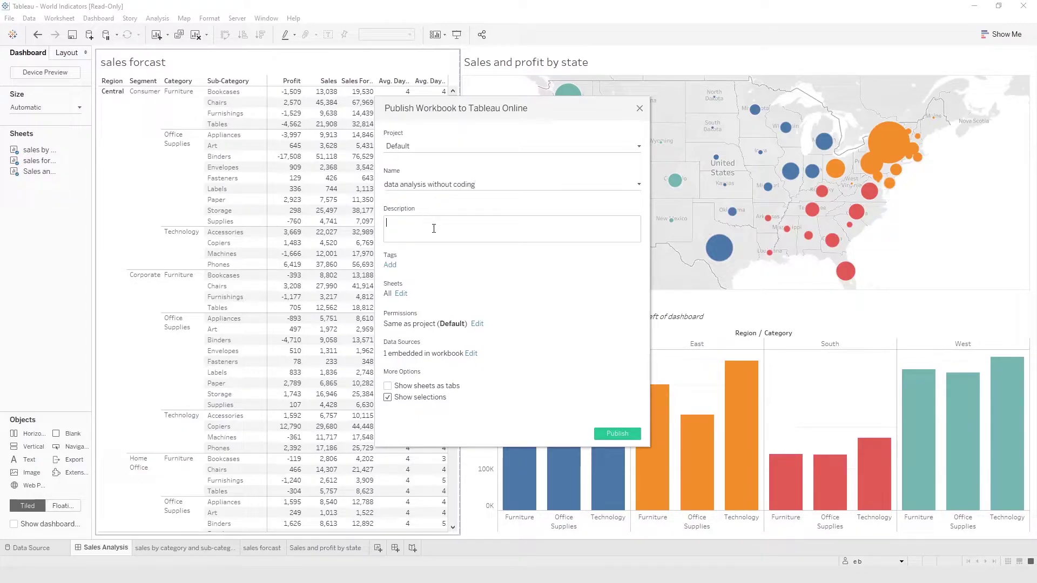
Limit the sheets to publish to dashboards only, keeping just Sales Analysis selected
left_click(400, 294)
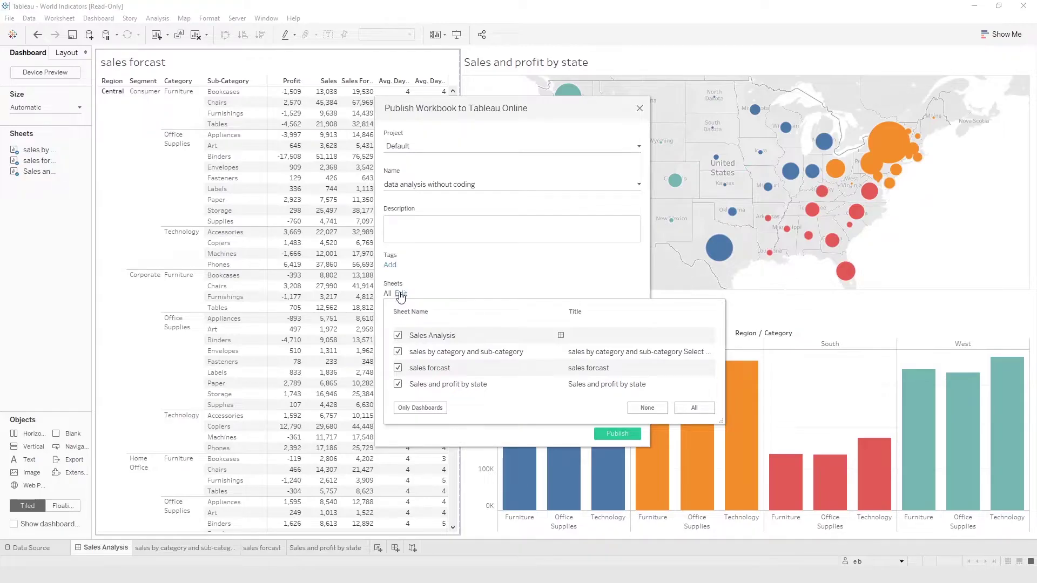
left_click(398, 352)
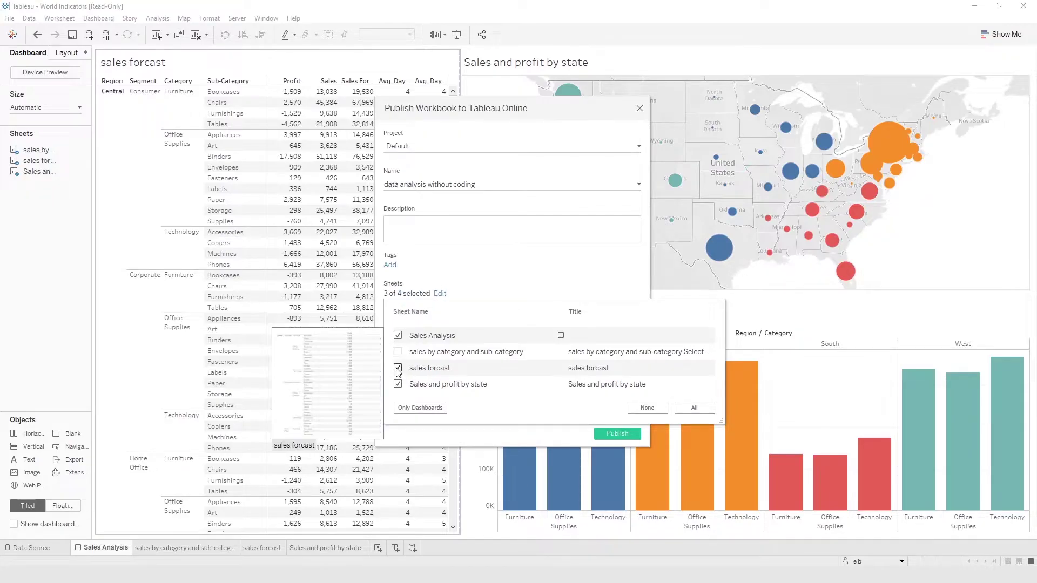
left_click(398, 368)
left_click(398, 384)
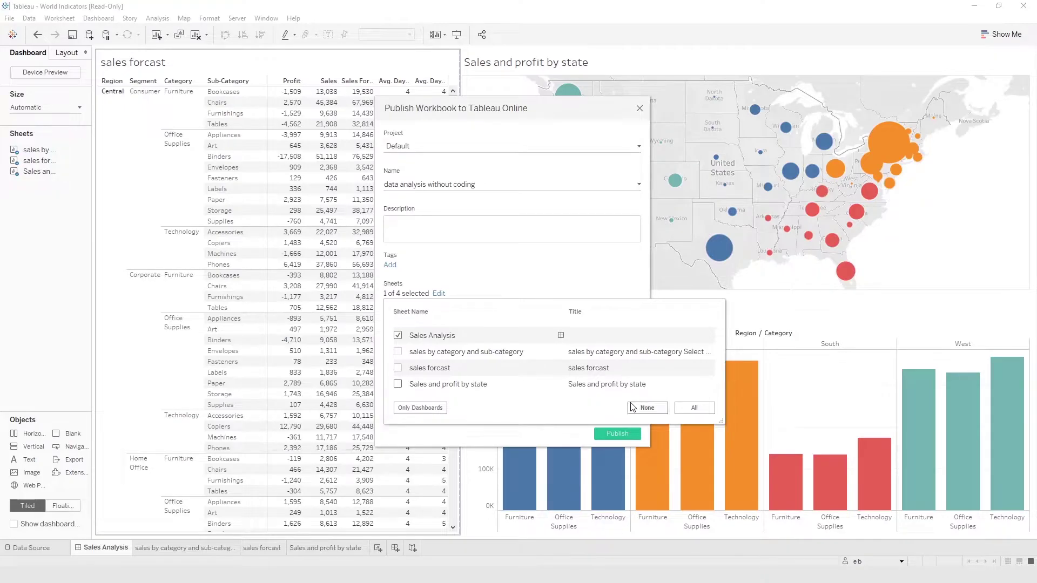
left_click(431, 408)
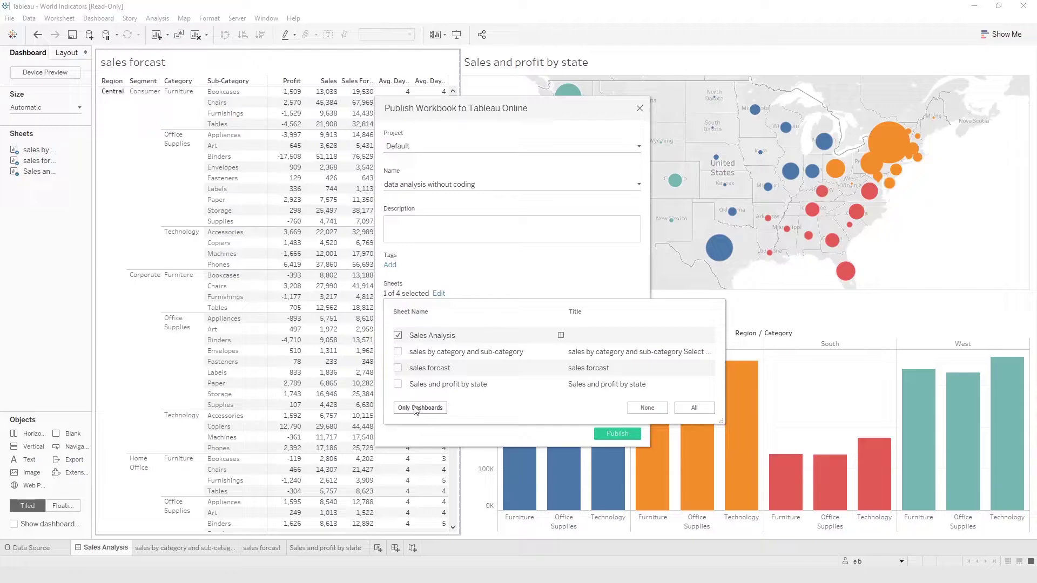
left_click(693, 409)
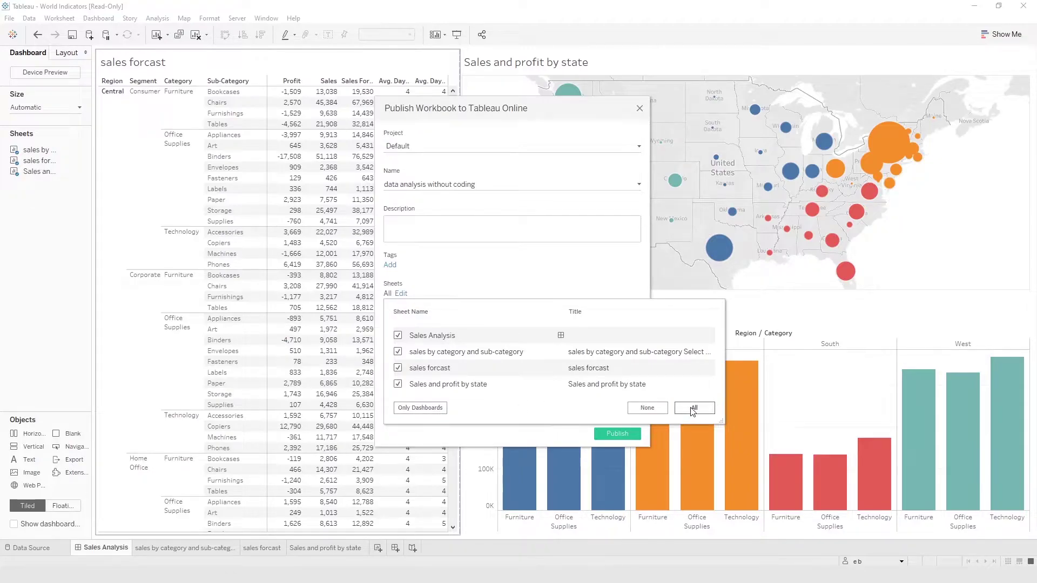
left_click(411, 408)
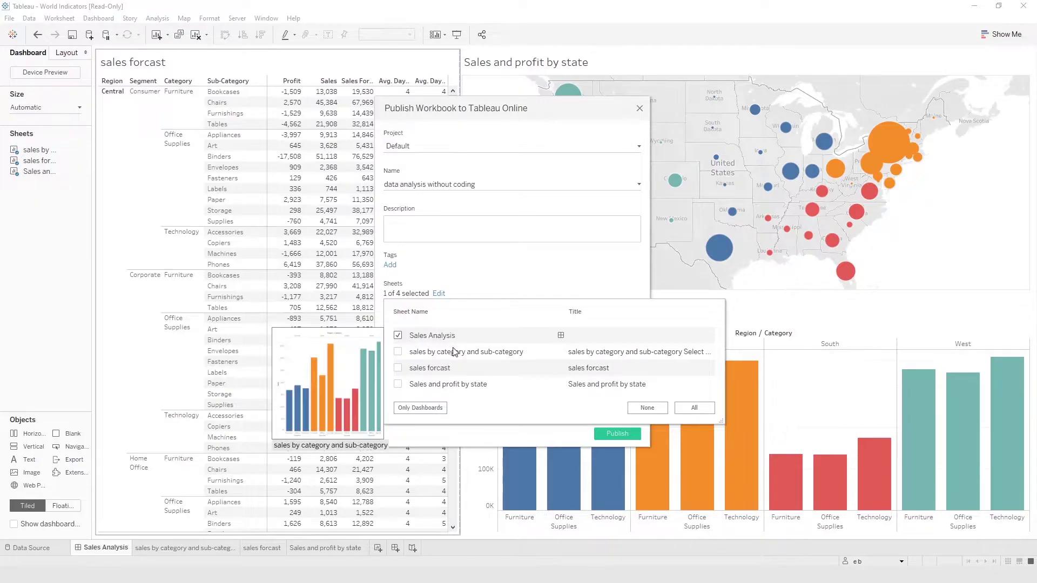
left_click(583, 283)
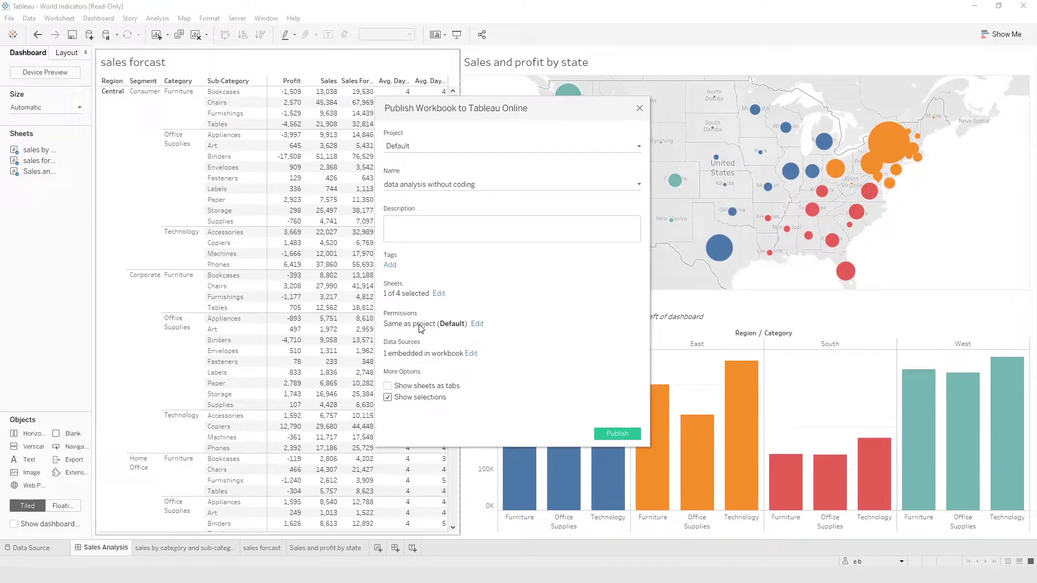
Review the users, groups and roles in the workbook's publishing permissions
left_click(478, 325)
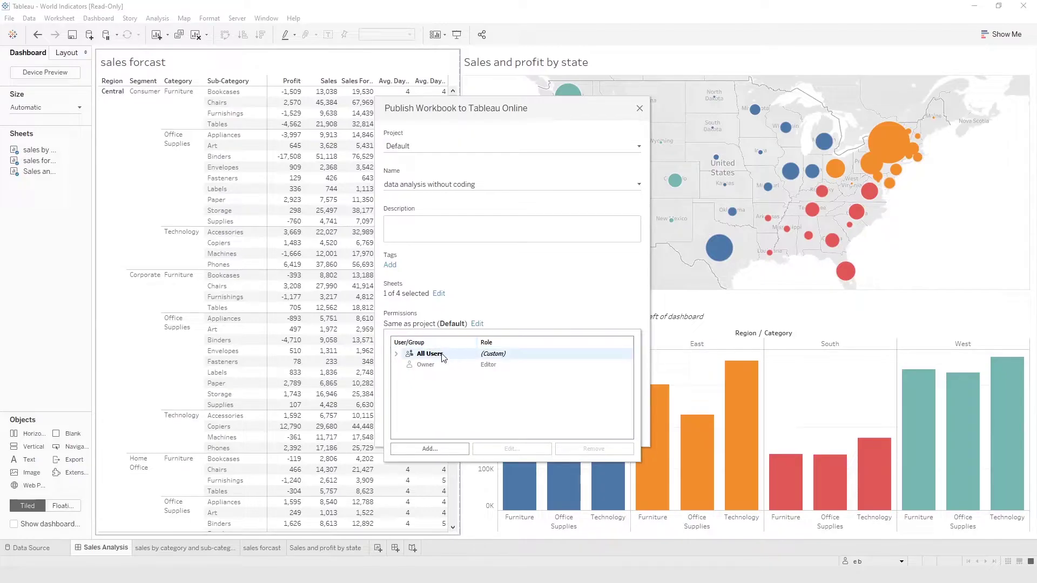
left_click(396, 354)
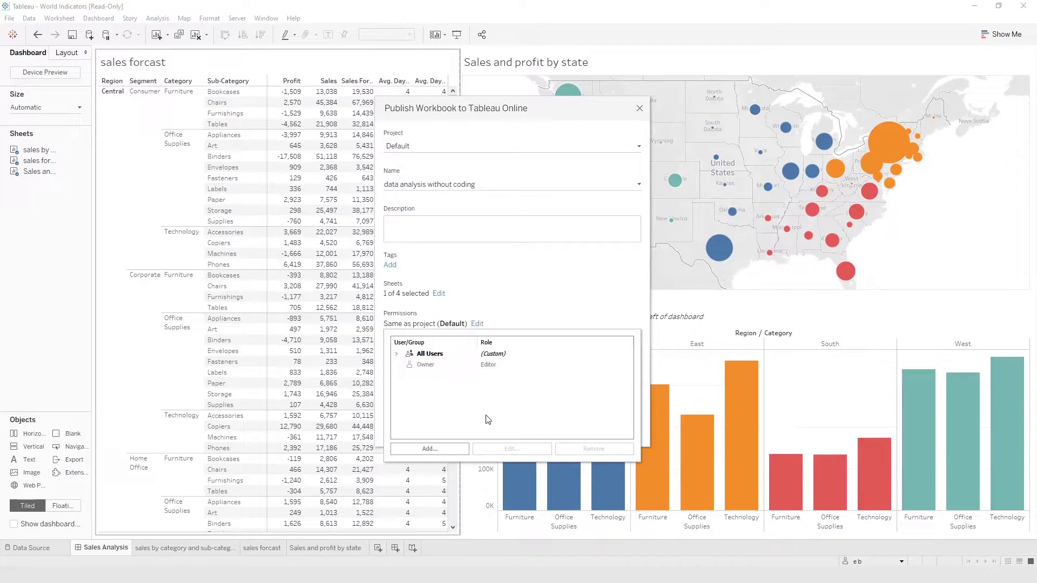
left_click(506, 317)
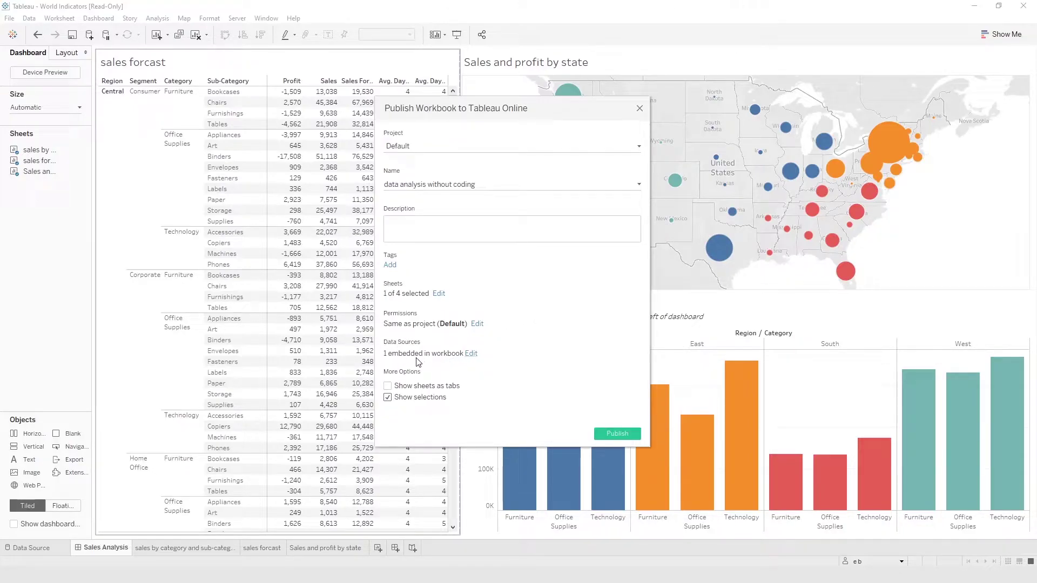
Set the publish type of the Sample - Superstore data source to Embedded in workbook
left_click(471, 354)
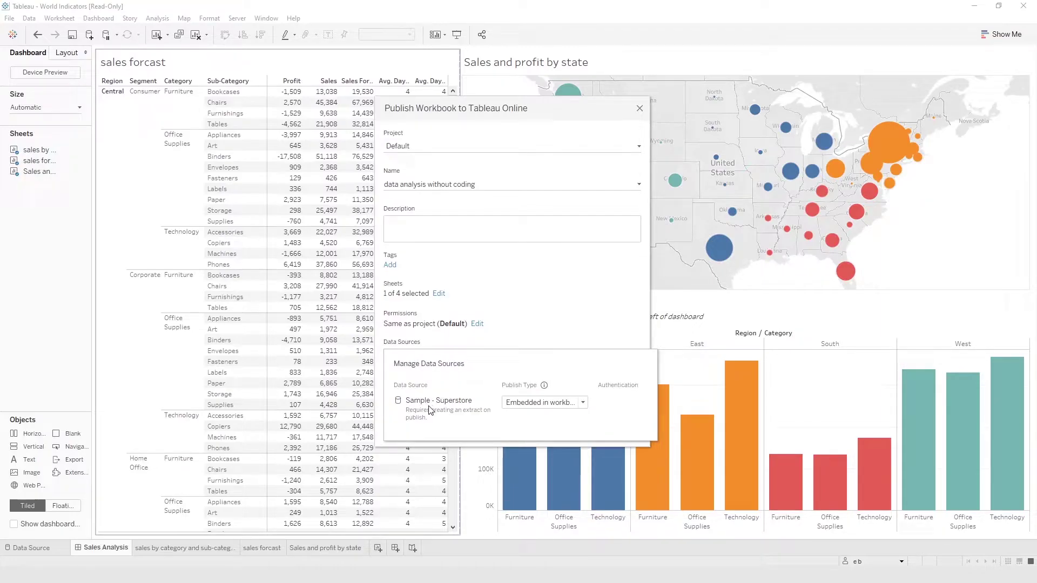
left_click(517, 402)
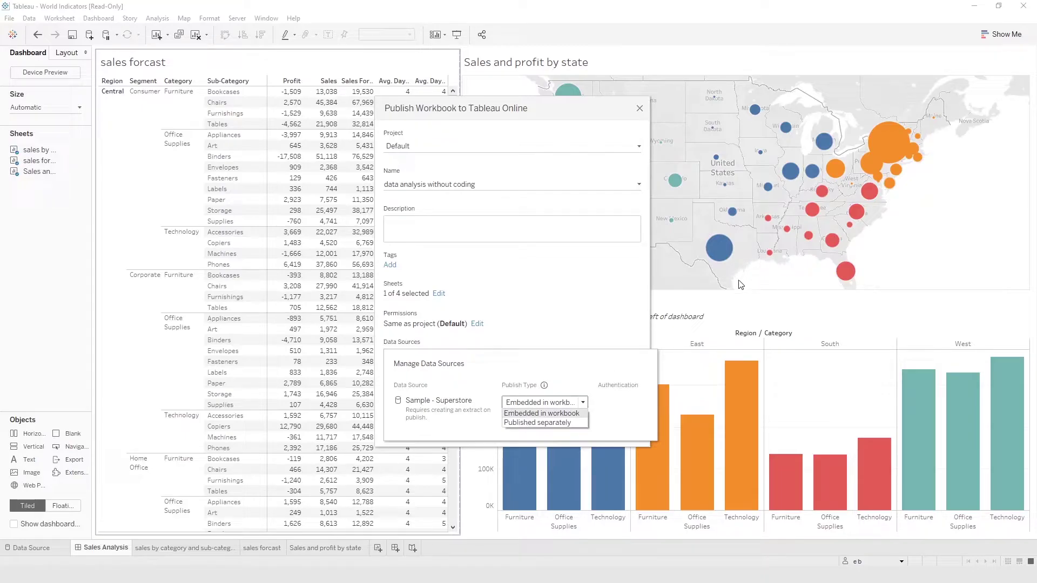
left_click(530, 415)
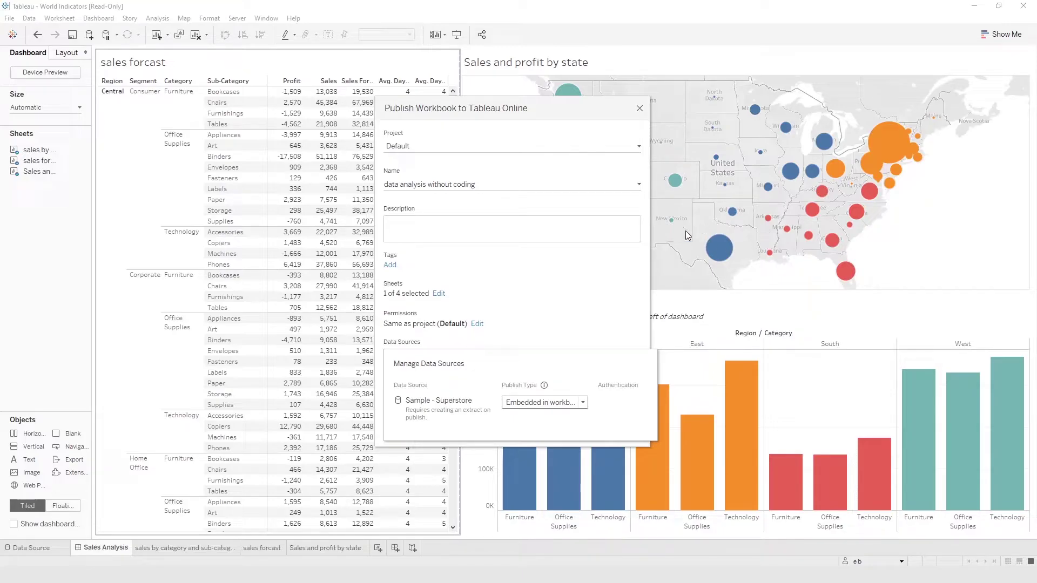
left_click(560, 404)
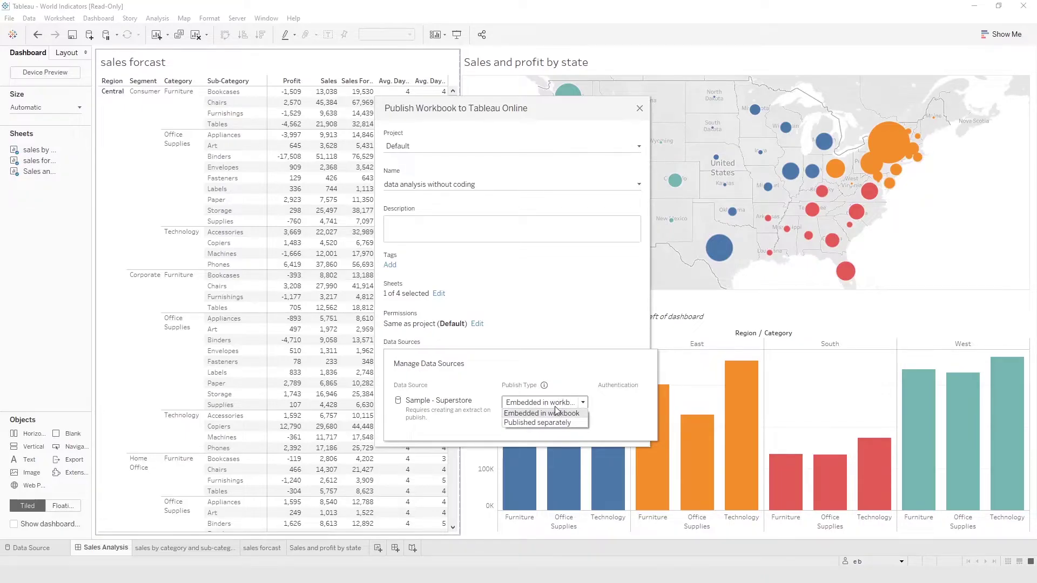
left_click(556, 413)
left_click(549, 342)
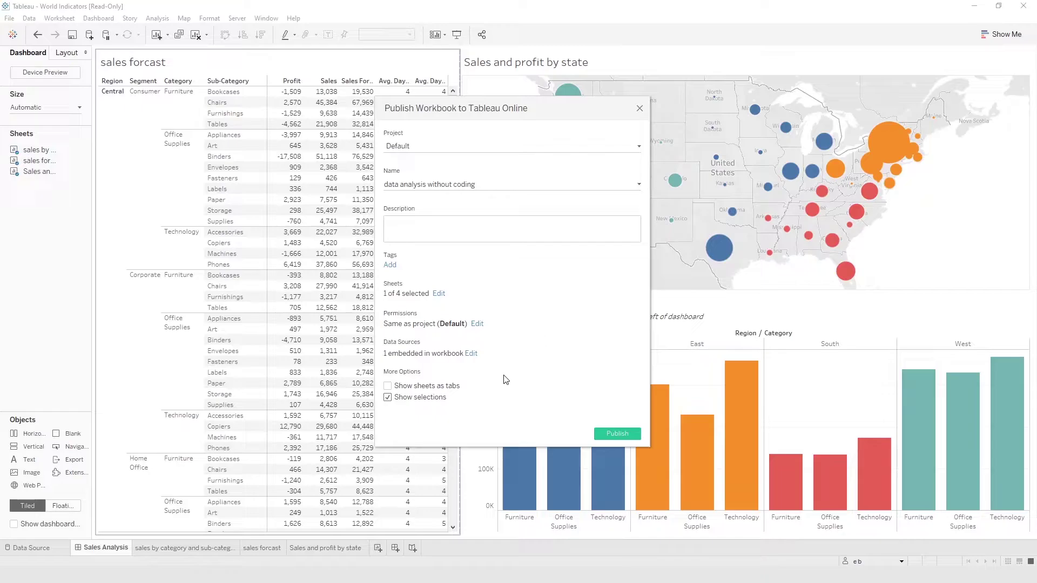
Turn off Show selections, turn on Show sheets as tabs, and publish the workbook to Tableau Online, closing the completion notice
left_click(392, 397)
left_click(388, 386)
left_click(612, 434)
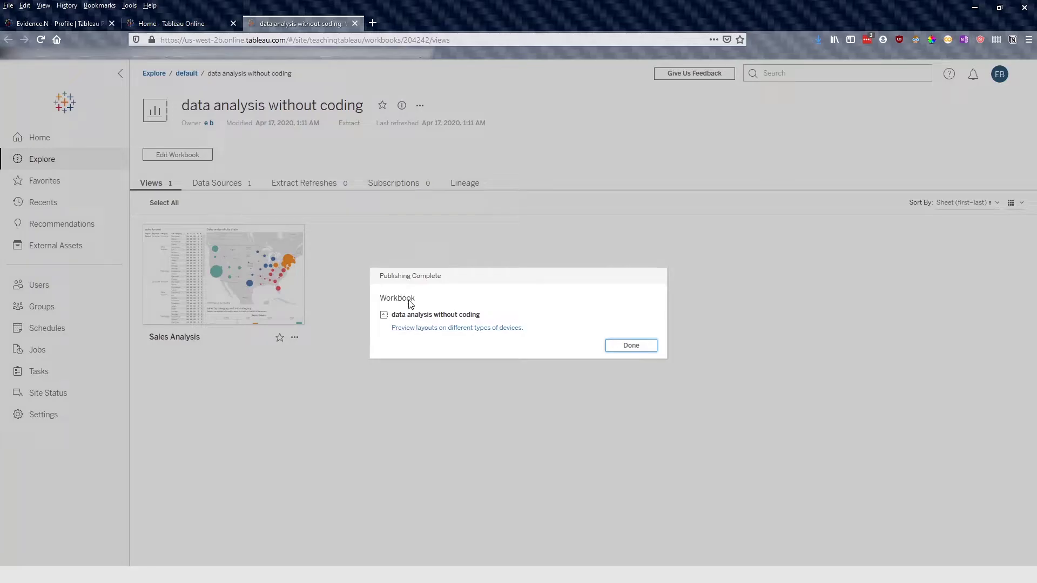
left_click(641, 348)
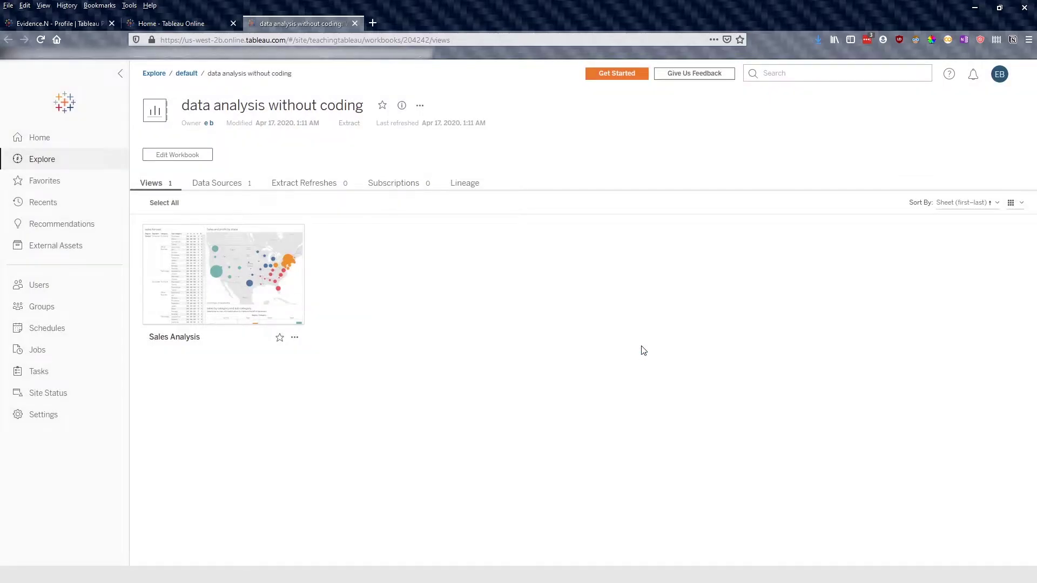
Open the published Sales Analysis view and test selecting the East Furniture, Central Technology and Central Office Supplies bars, clearing the selection at the end
mouse_move(216, 247)
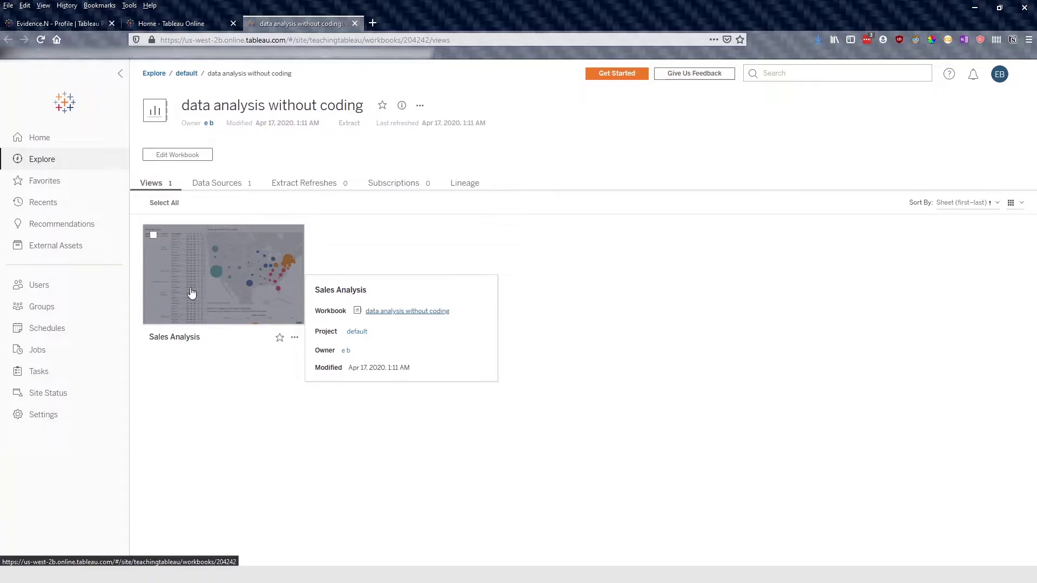
left_click(257, 296)
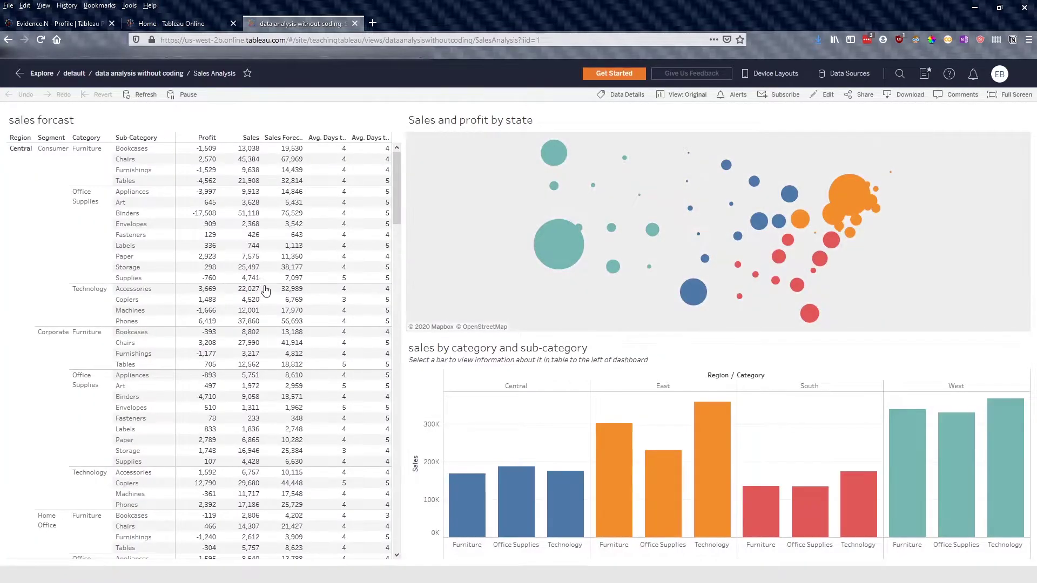
left_click(614, 452)
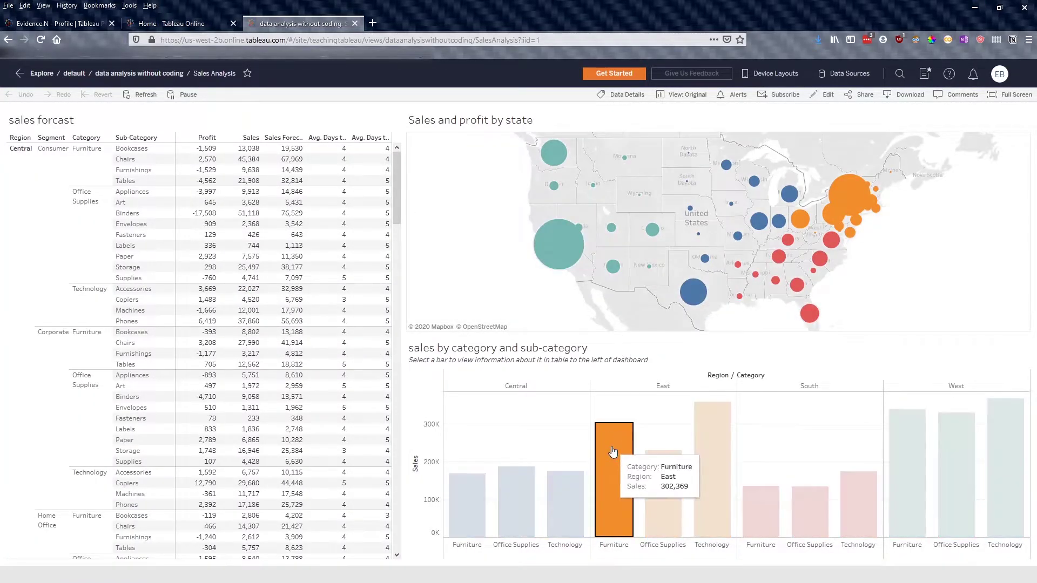
left_click(563, 486)
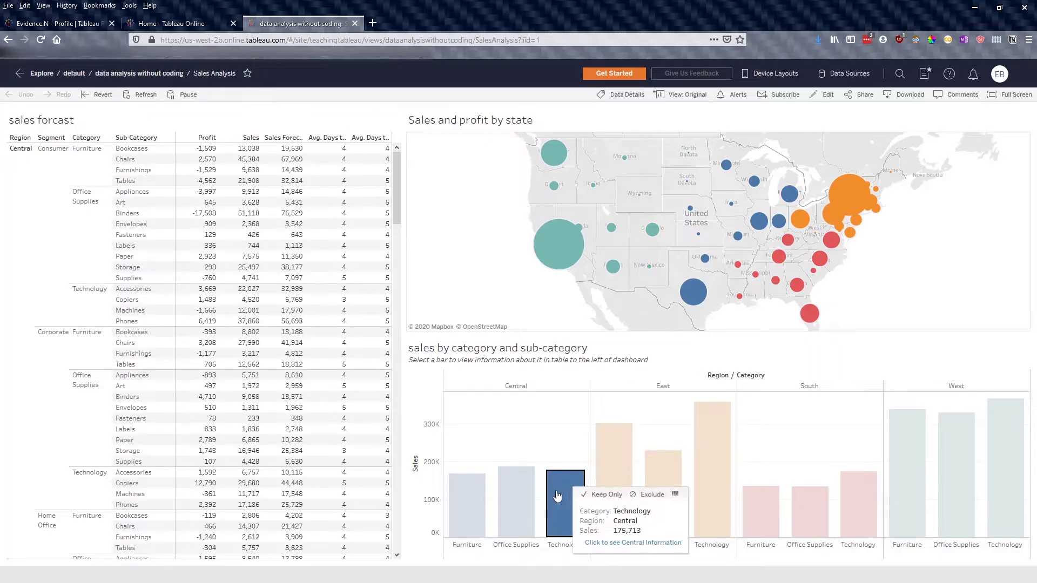
left_click(513, 496)
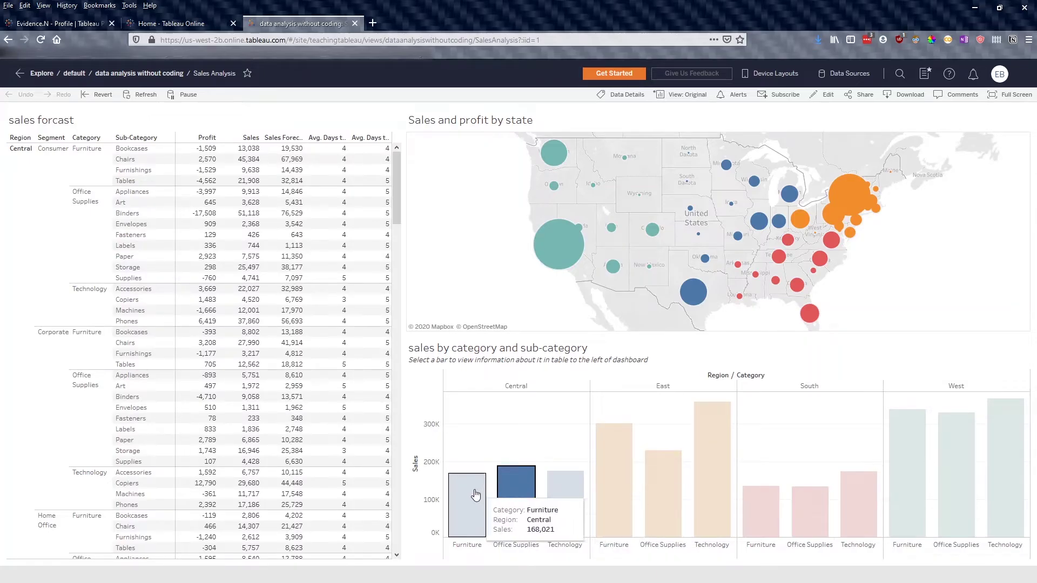
left_click(421, 386)
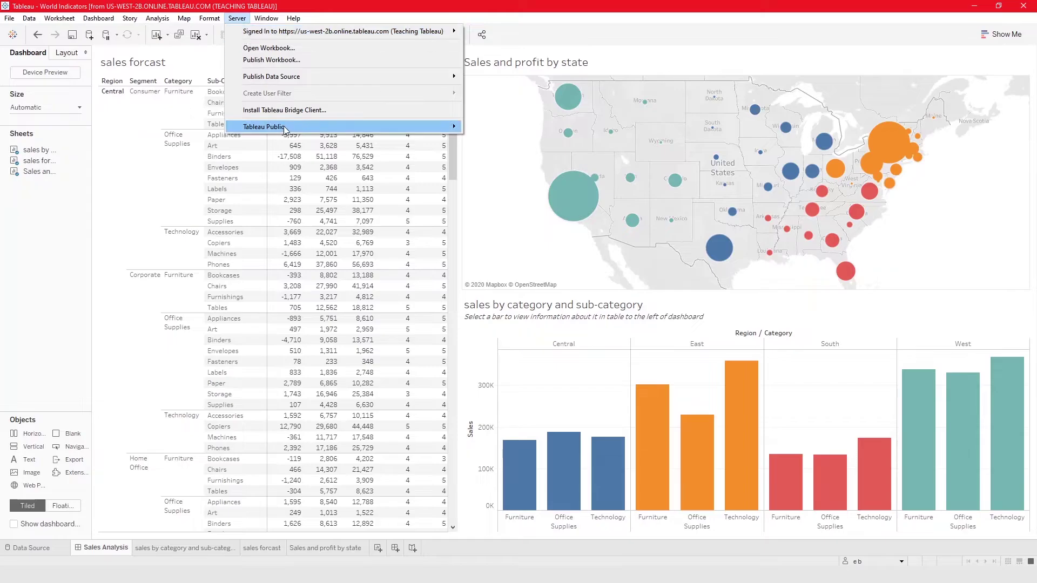
Start saving the workbook to Tableau Public to show the sign-in form, and close the form without entering credentials
mouse_move(285, 130)
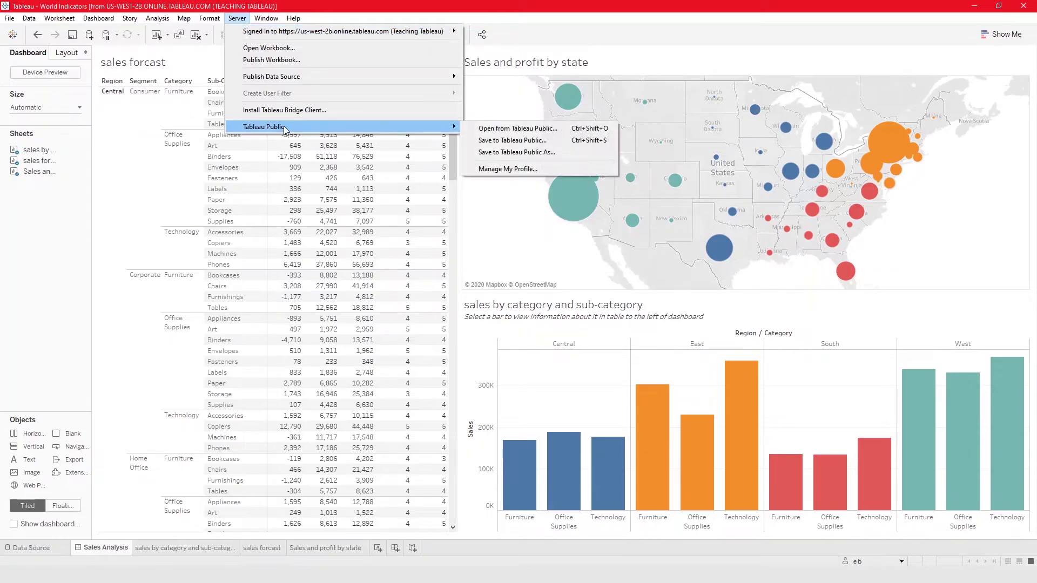
left_click(494, 140)
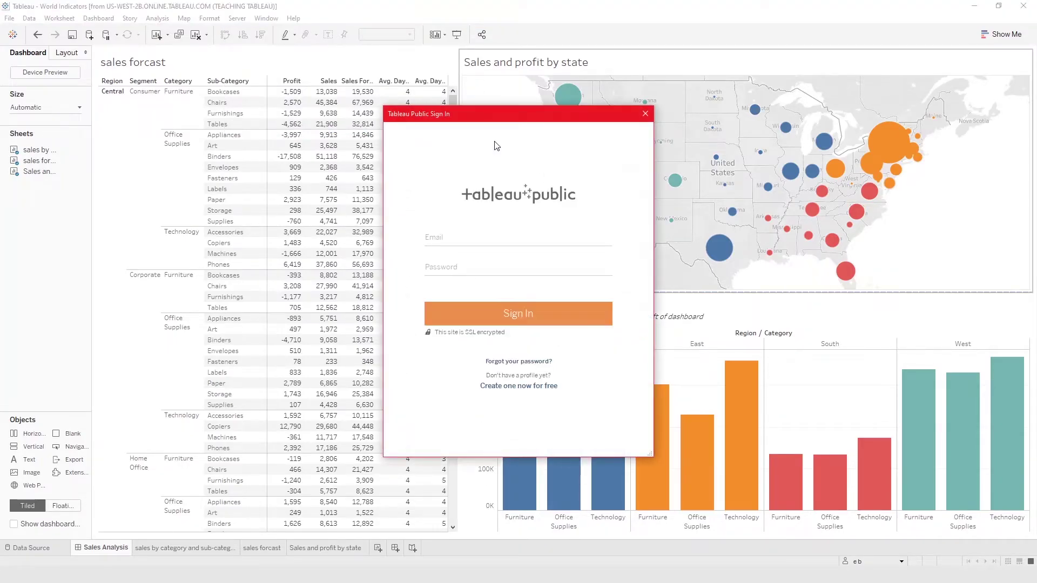
left_click(477, 238)
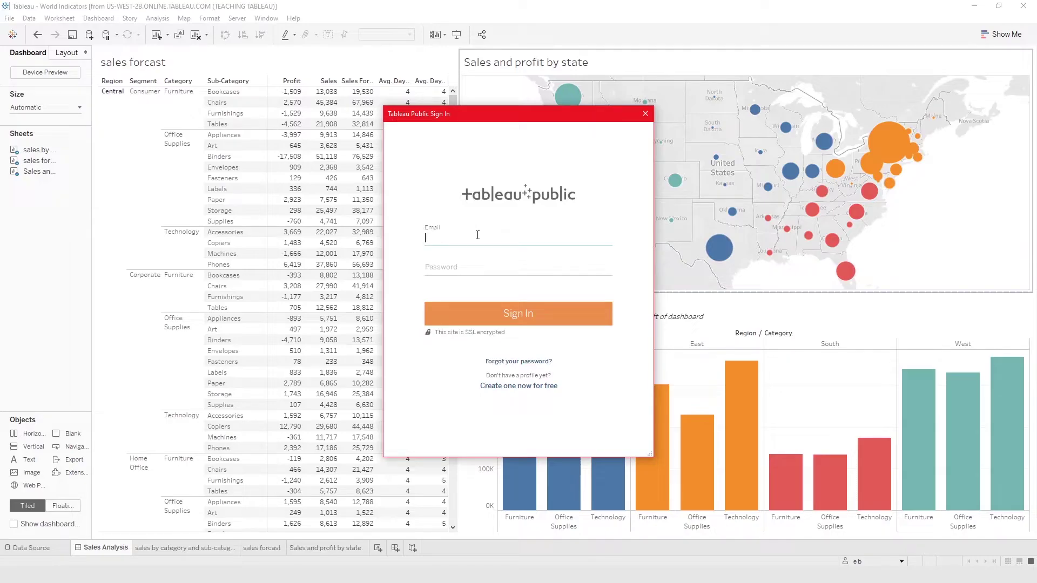
left_click(474, 268)
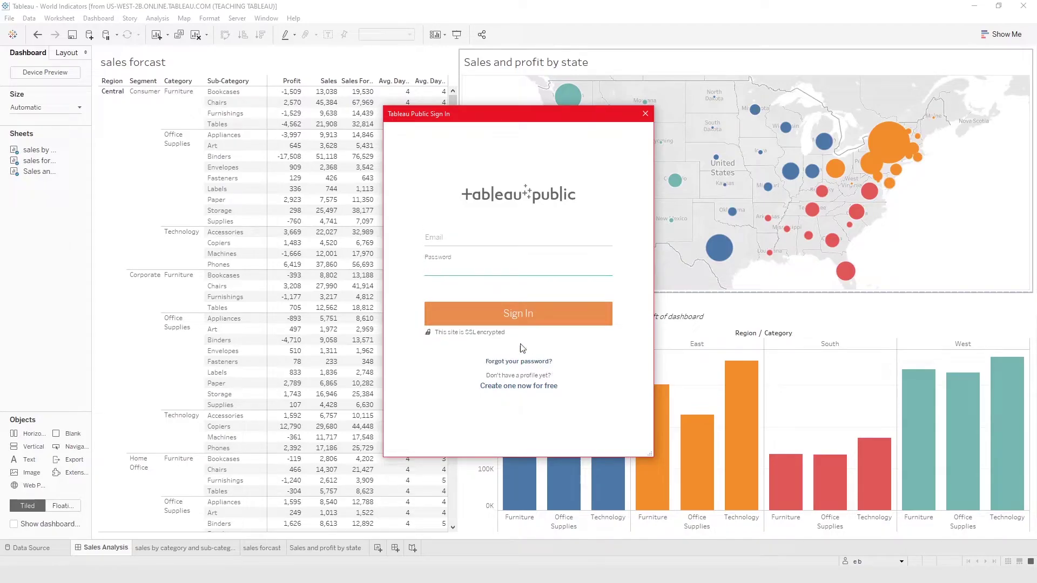
left_click(648, 115)
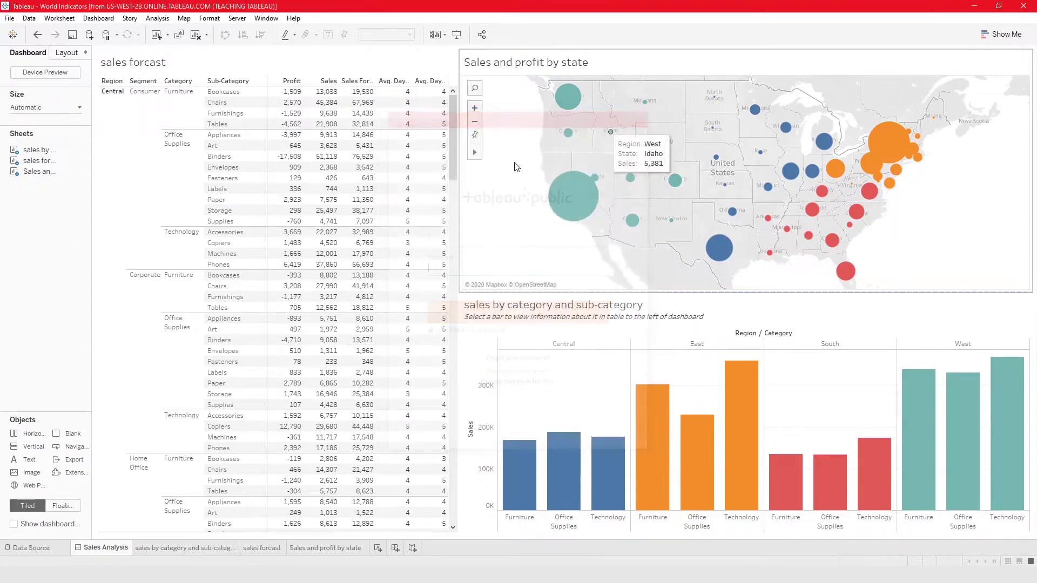
Switch to the Firefox browser and show the published vizzes on the Tableau Public profile page
mouse_move(180, 554)
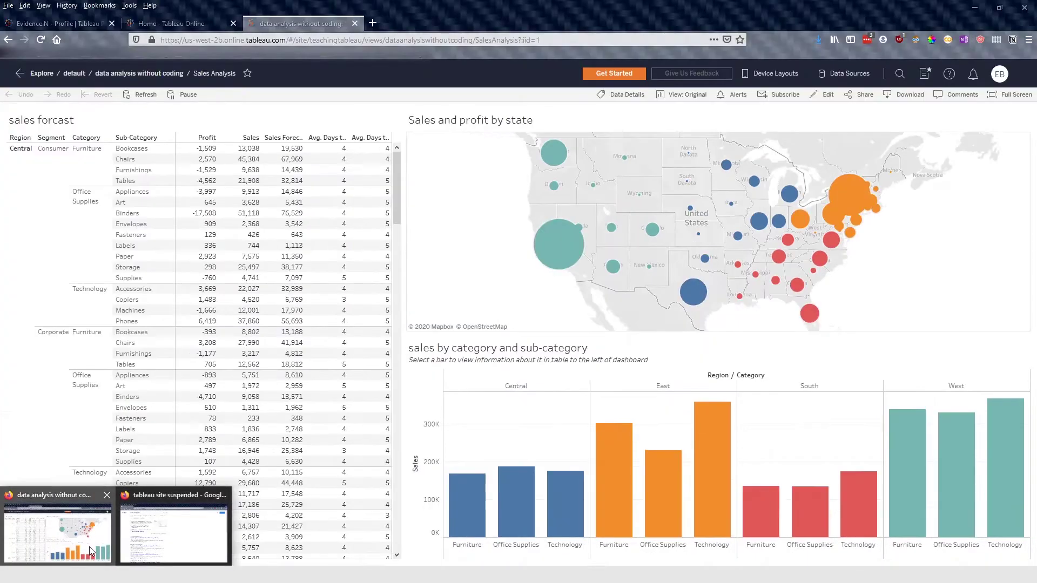
left_click(57, 535)
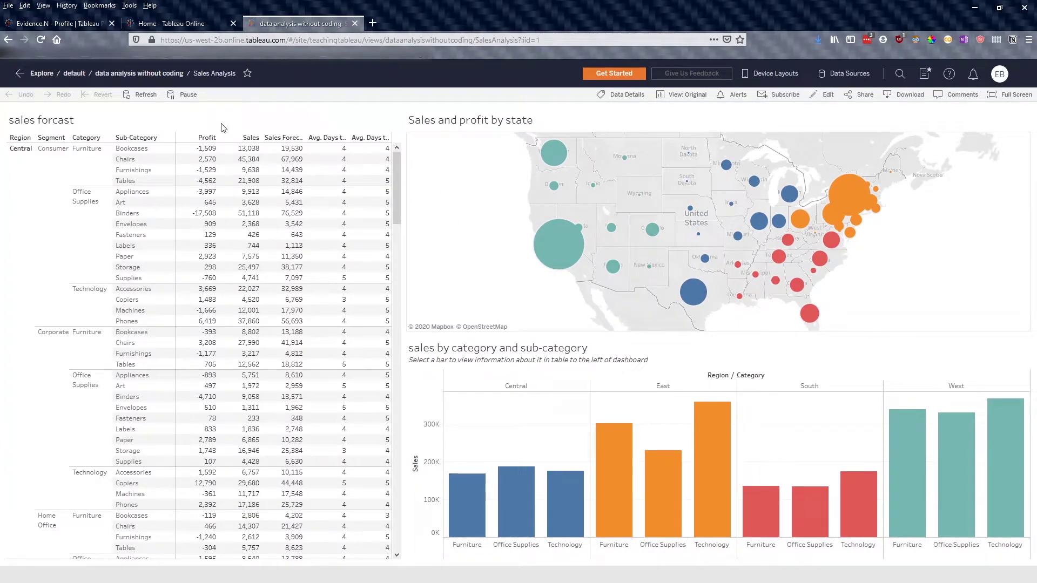
left_click(180, 23)
left_click(61, 23)
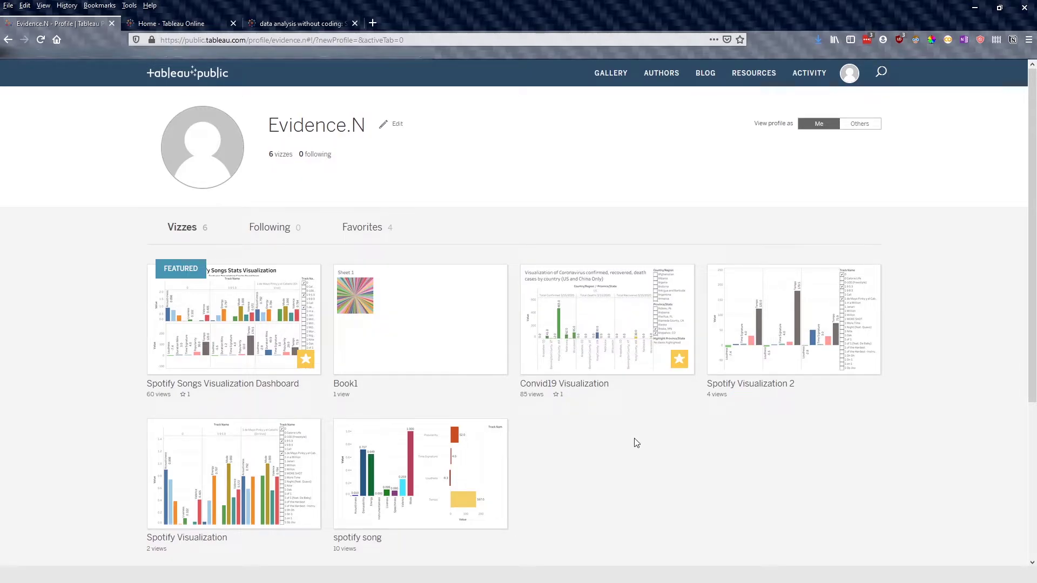
View the Spotify Songs Visualization Dashboard with its details and include 1 Millon in the Track Name filter
mouse_move(276, 502)
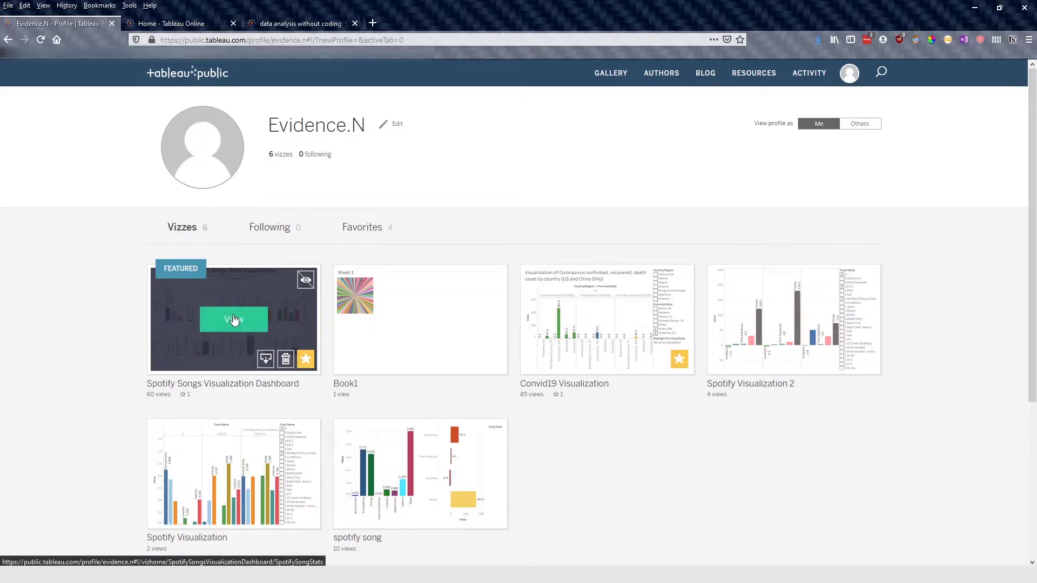
left_click(233, 319)
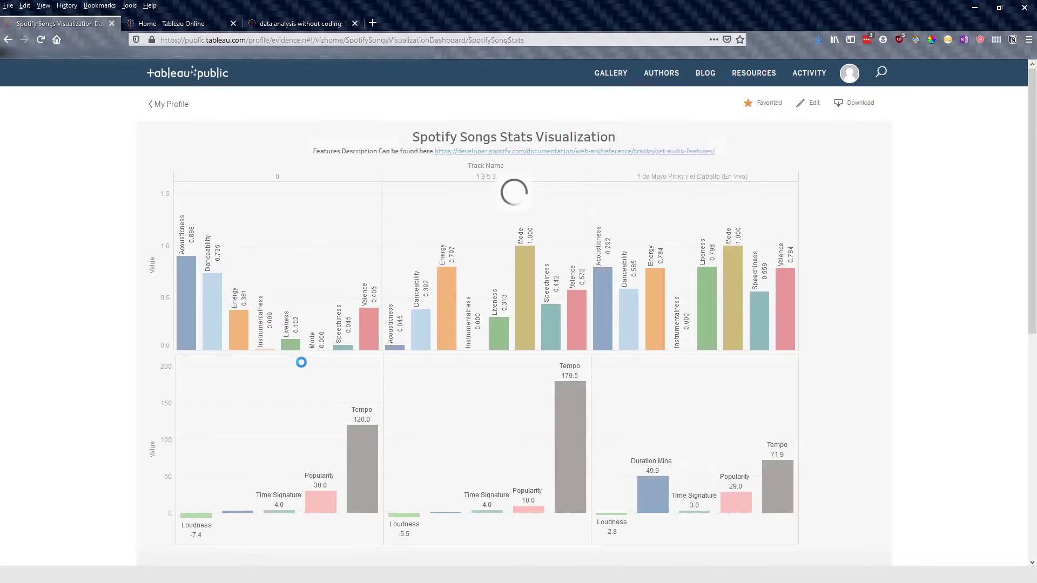
scroll(303, 366, "down", 5)
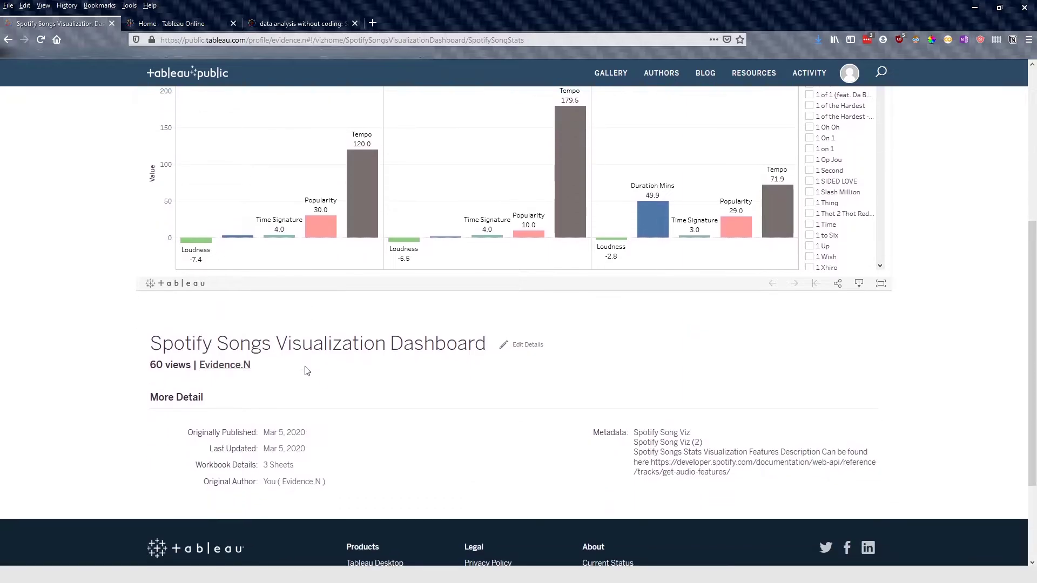
scroll(306, 370, "up", 5)
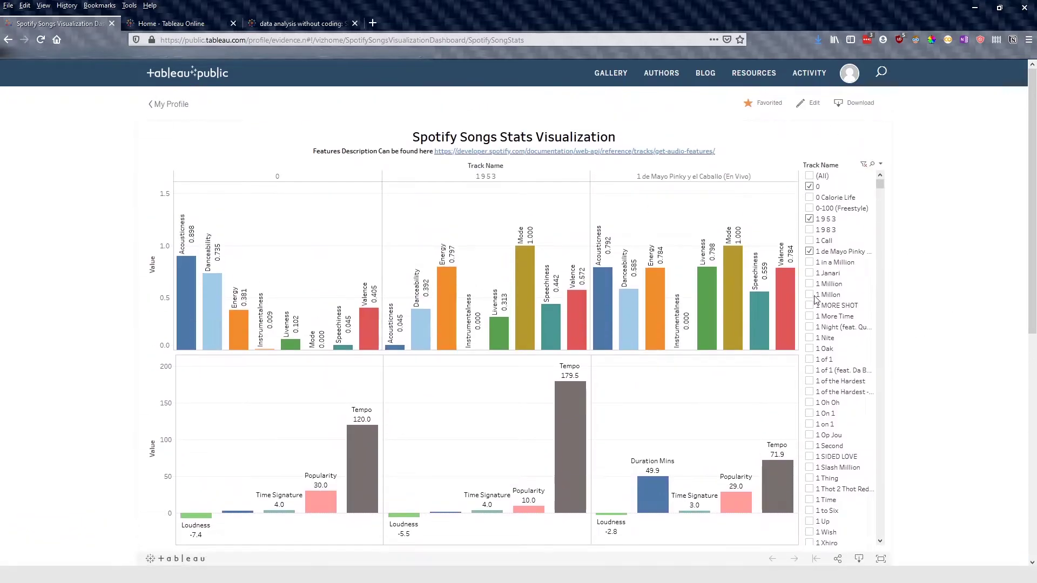
left_click(815, 296)
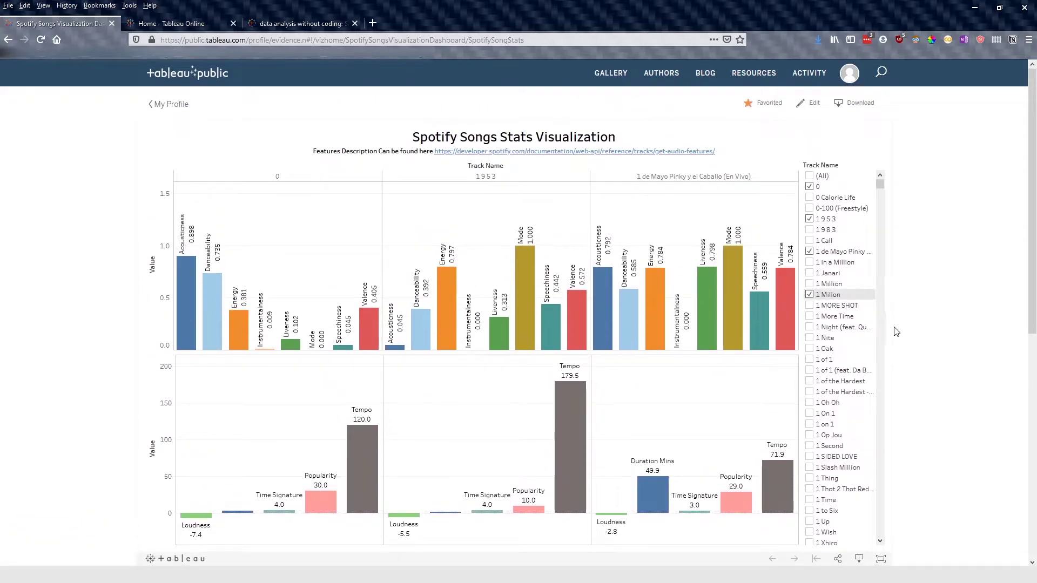
scroll(896, 332, "down", 3)
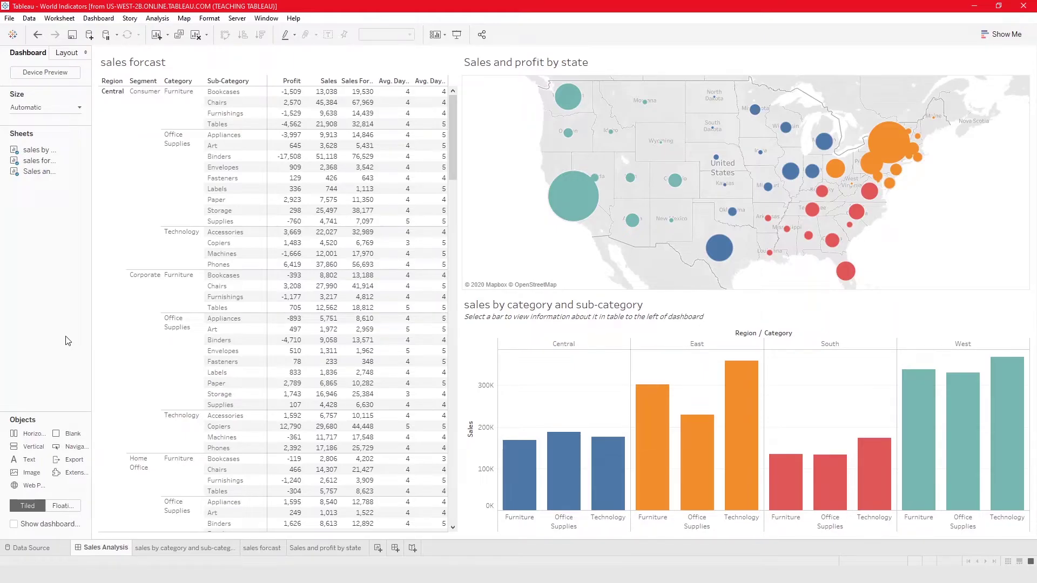
Start saving the sales workbook in Tableau under a new name, trying the Tableau Workbook (*.twb) type and restoring Tableau Packaged Workbook (*.twbx)
left_click(10, 20)
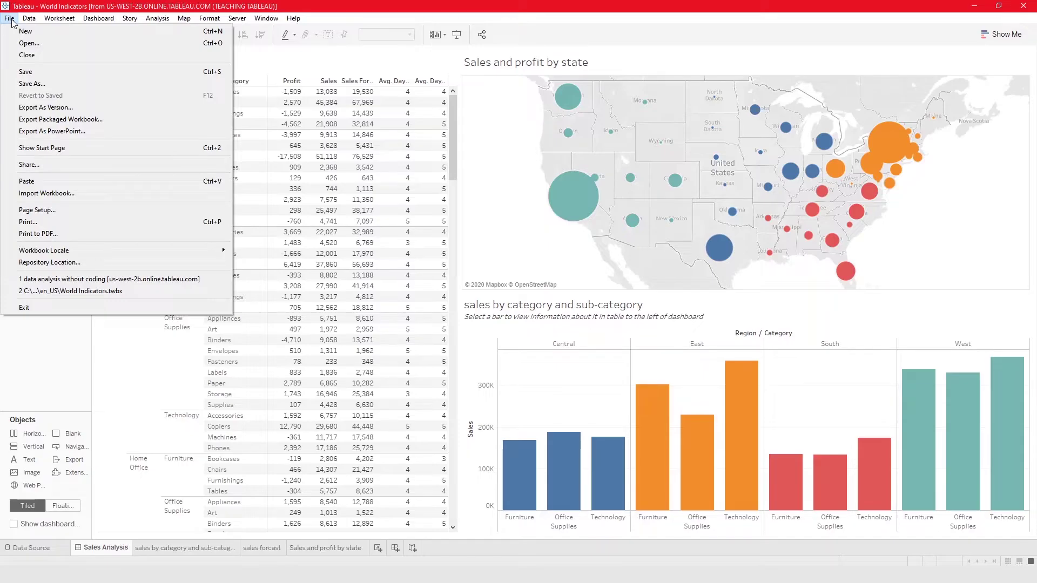
left_click(40, 85)
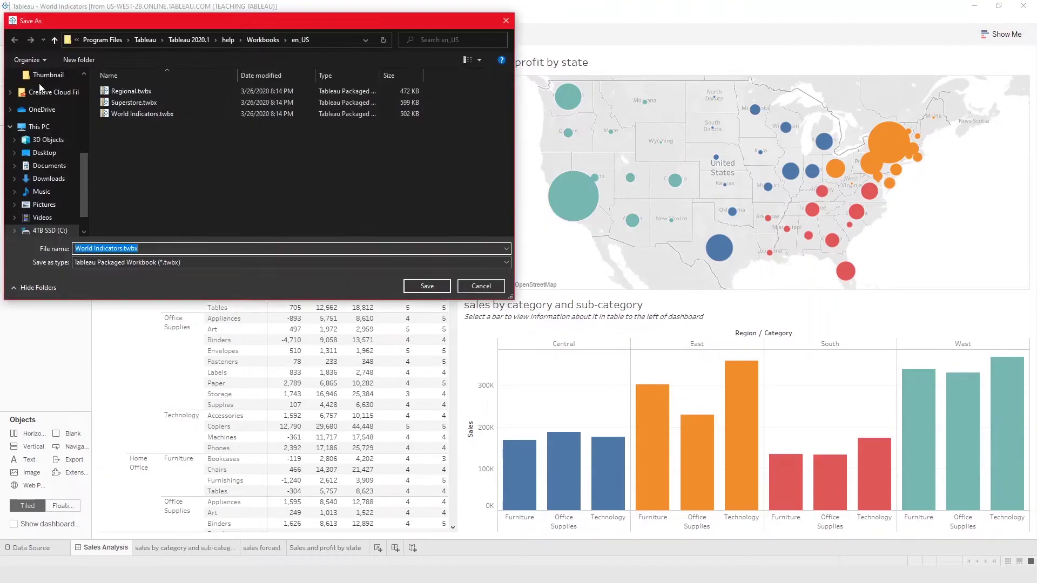
left_click(168, 263)
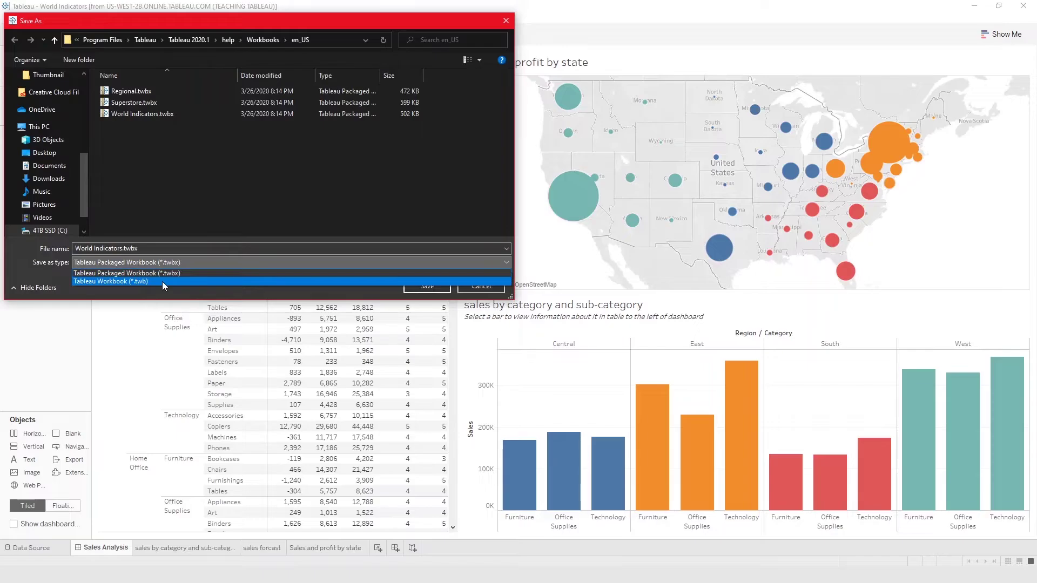
left_click(162, 281)
left_click(153, 262)
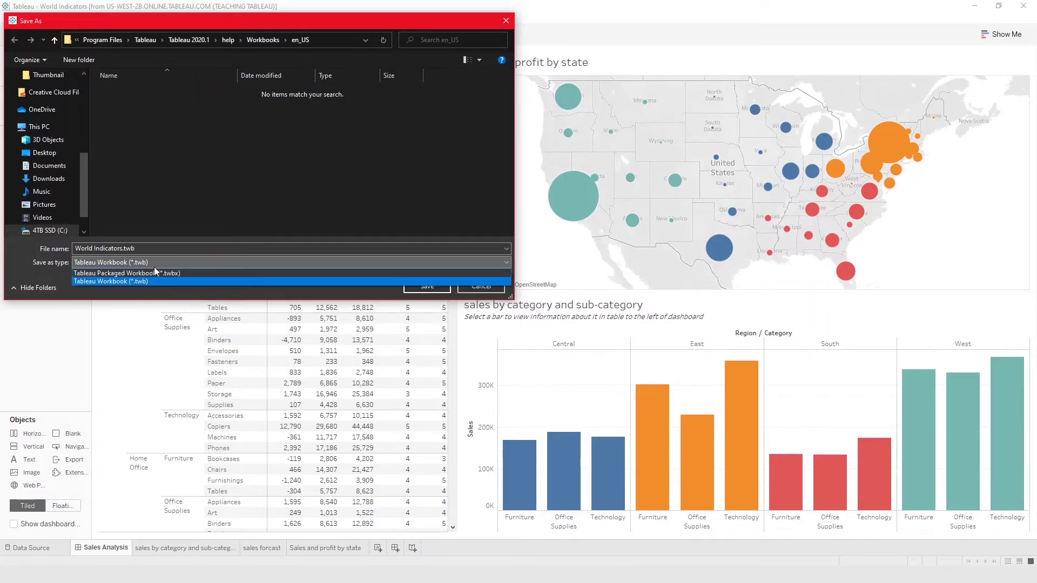
left_click(154, 275)
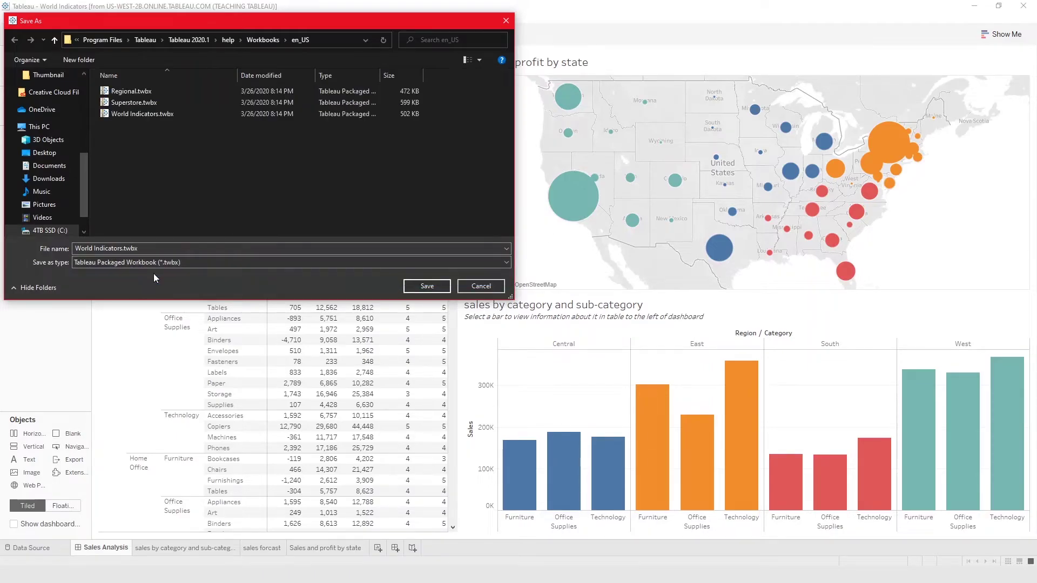
Name the packaged workbook file "data analysis with no code.twbx" and save it
left_click(119, 249)
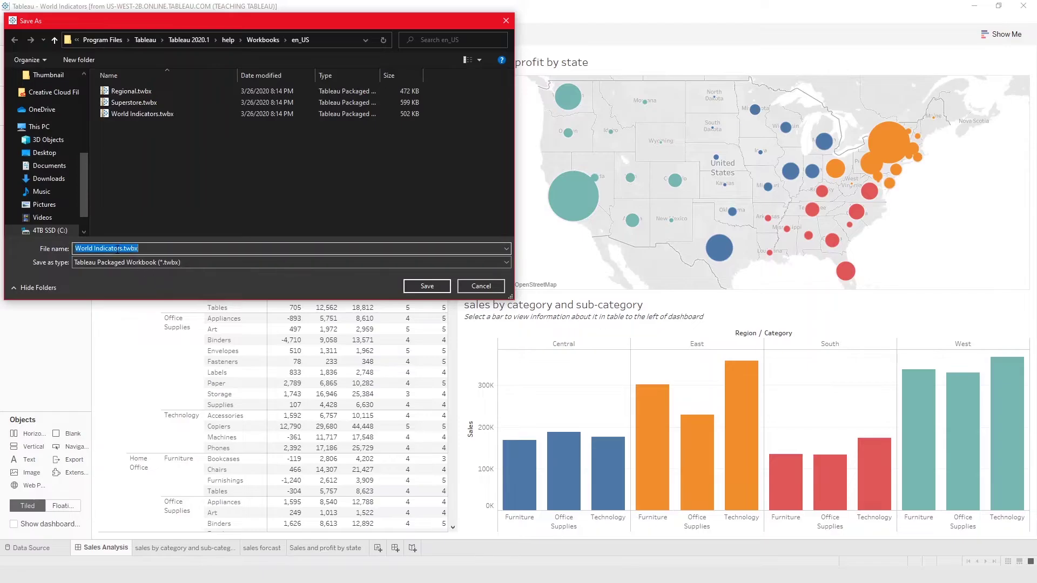
left_click(119, 249)
left_click_drag(123, 248, 75, 248)
type("data analys")
type("is with n")
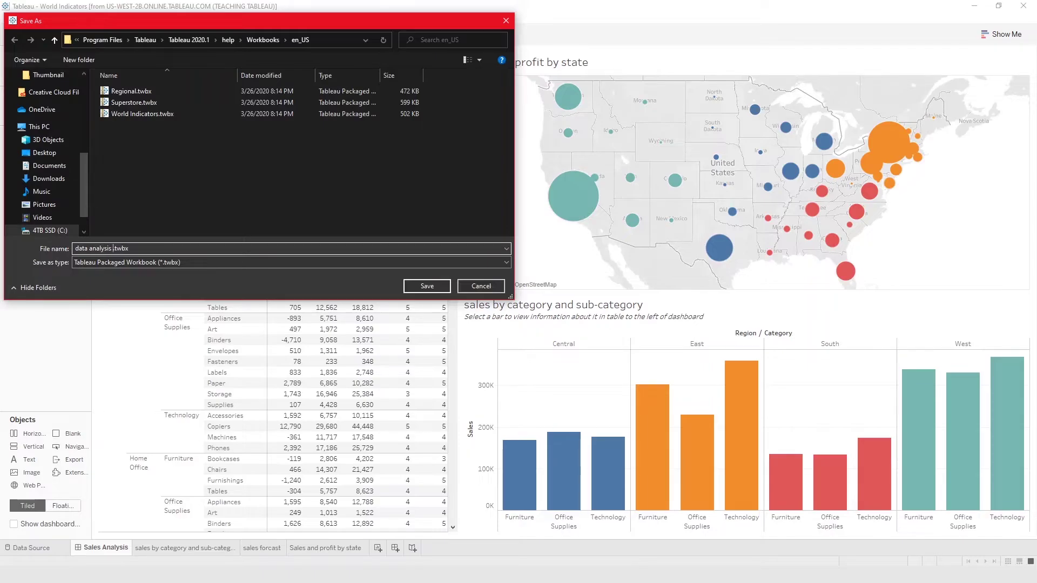
type("o code")
left_click(410, 288)
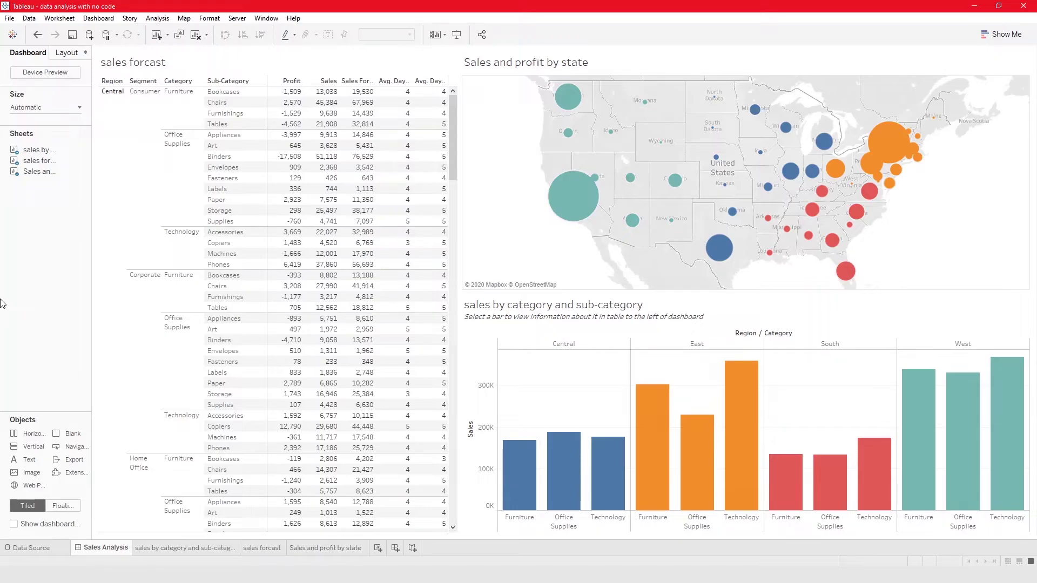
Export the Sales Analysis dashboard as the PNG image "Sales Analysis.png"
left_click(434, 273)
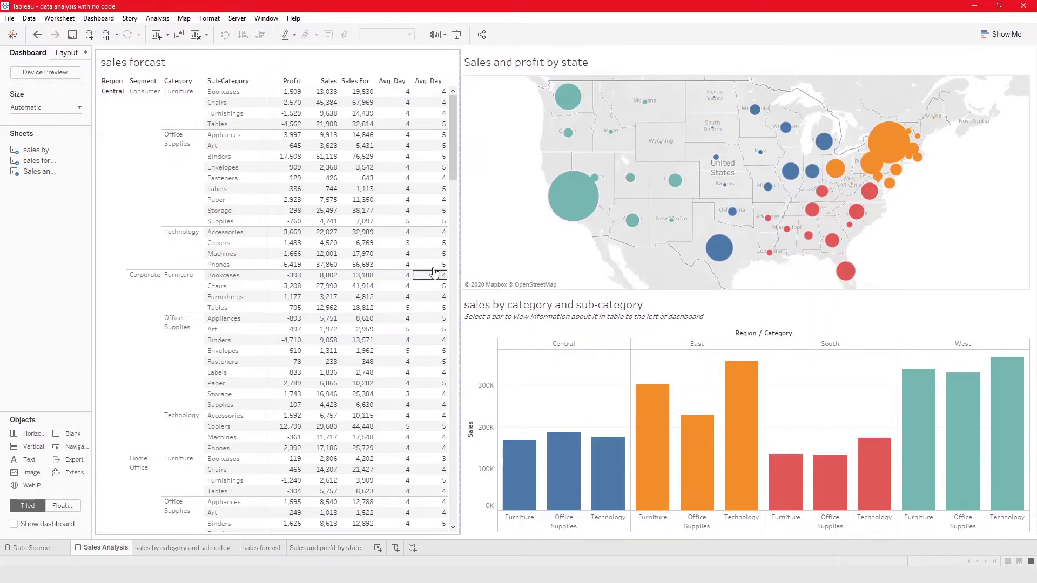
left_click(98, 18)
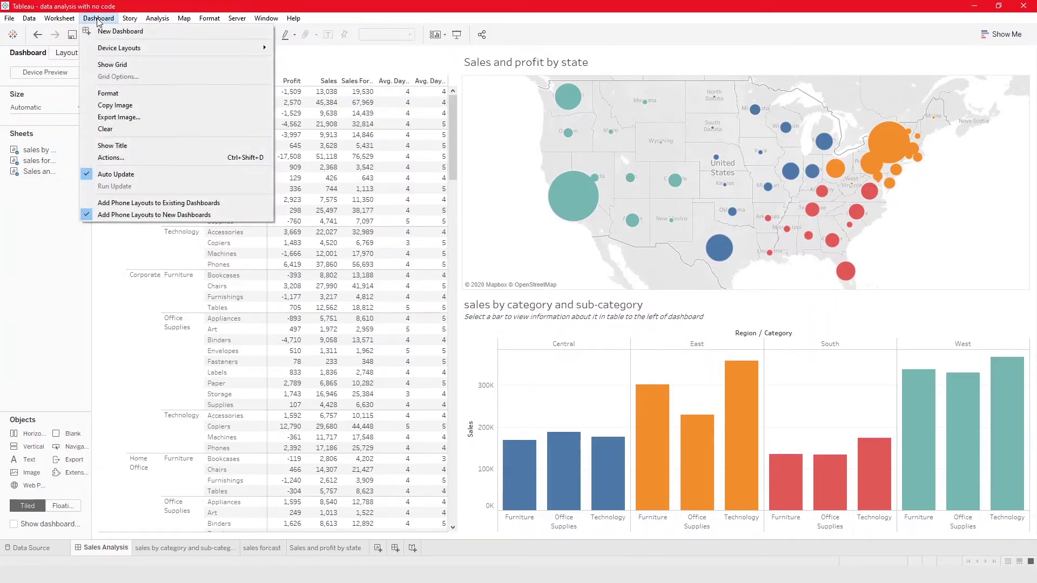
left_click(126, 119)
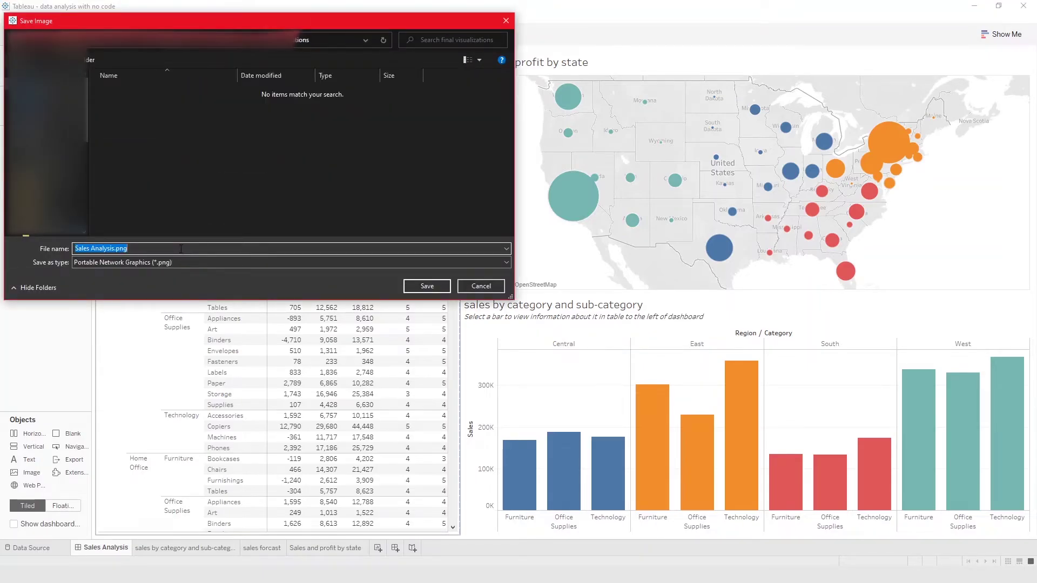
left_click(429, 286)
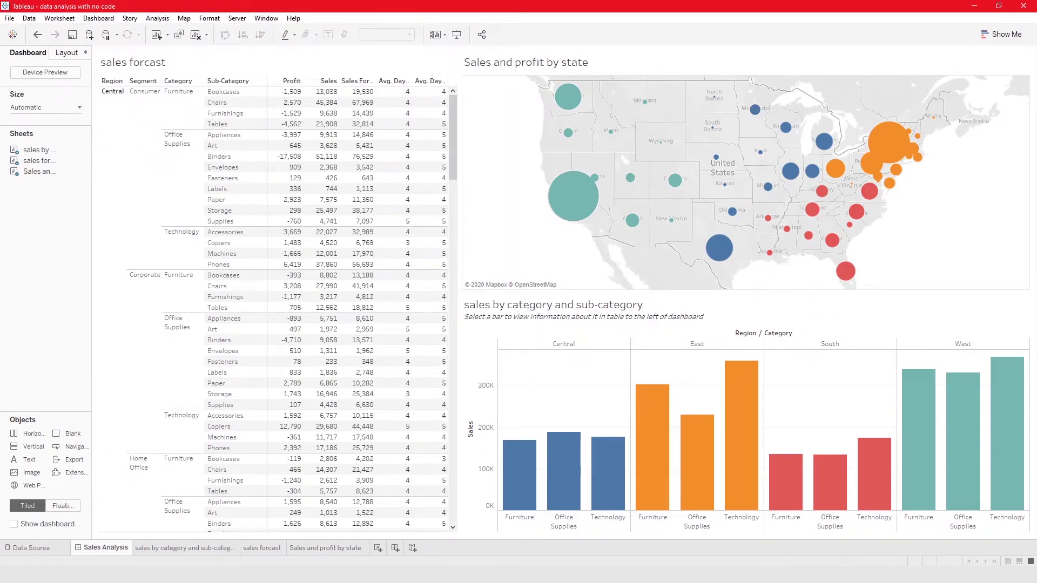
left_click(108, 578)
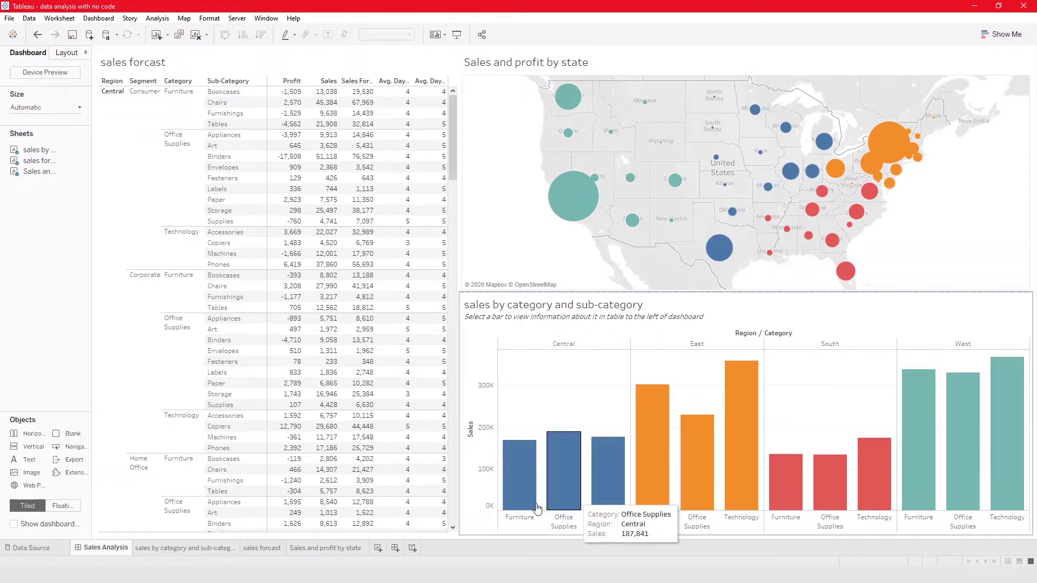
Fit the sales by category and sub-category sheet to Entire View and label its bars with Sales
left_click(194, 548)
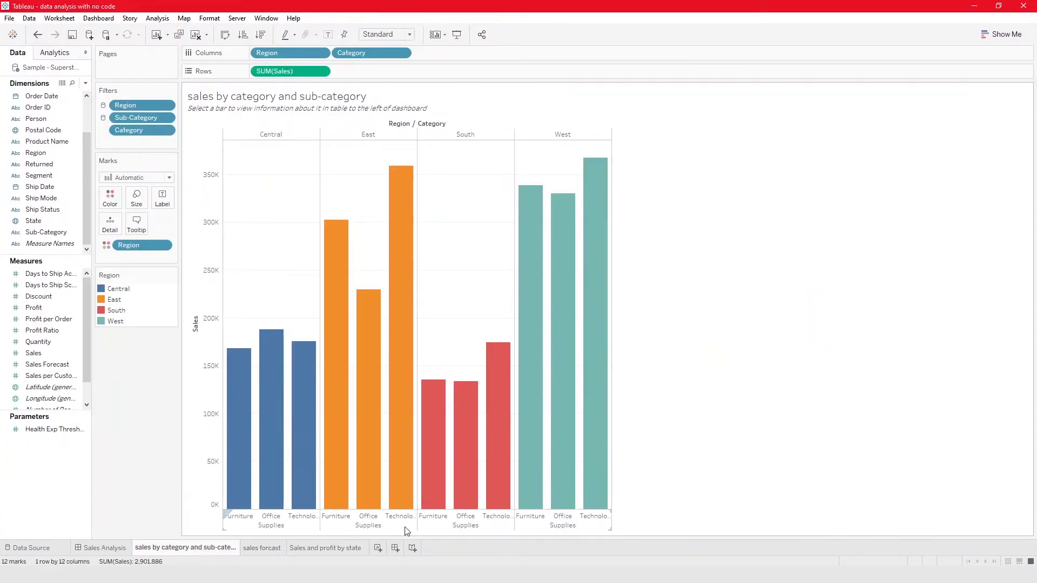
left_click(386, 34)
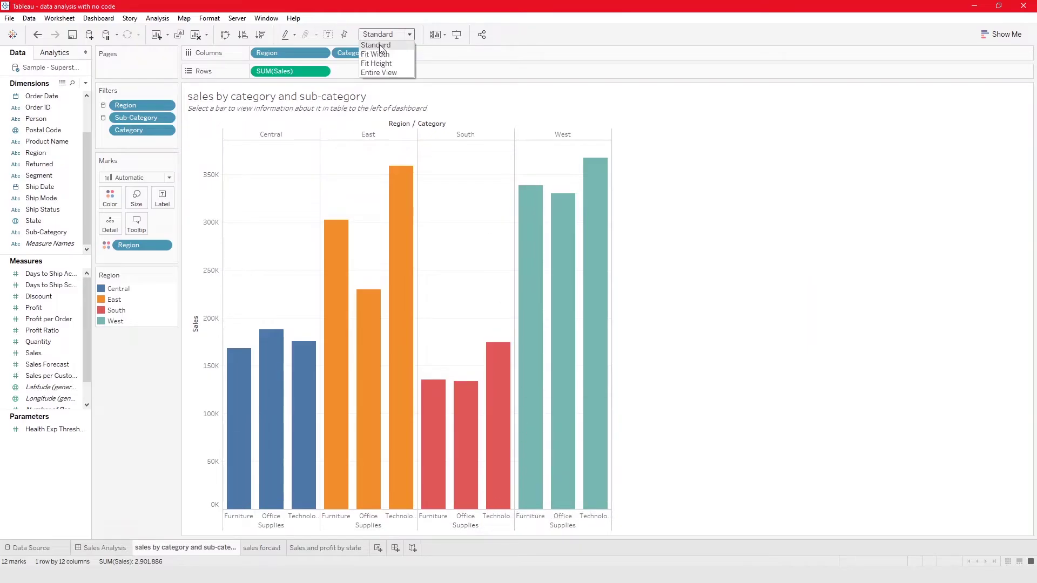
left_click(384, 72)
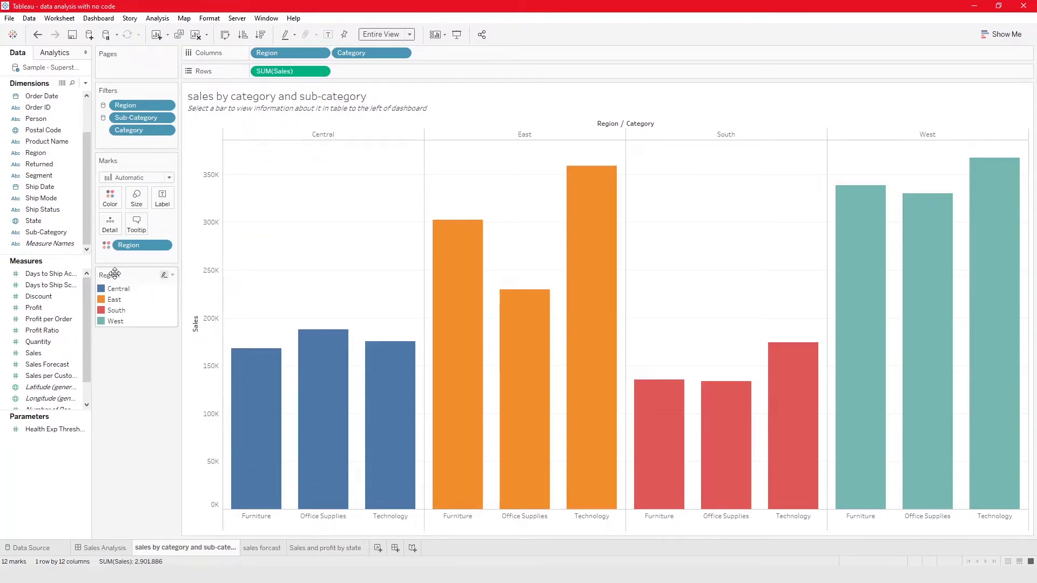
left_click_drag(51, 352, 158, 201)
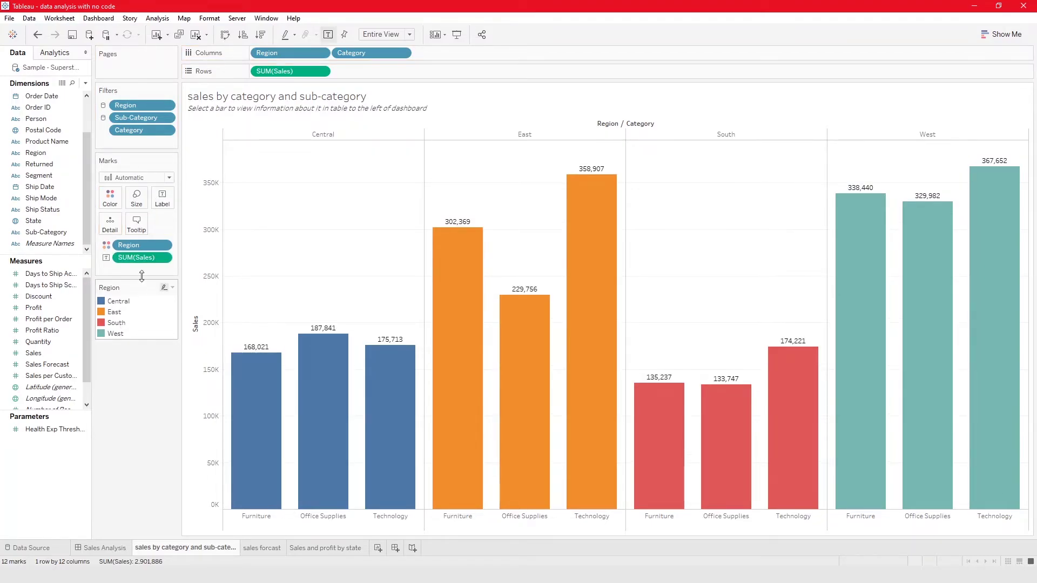
Format the Sales bar labels as Currency (Custom) with the $ prefix and 0 decimal places
left_click(162, 258)
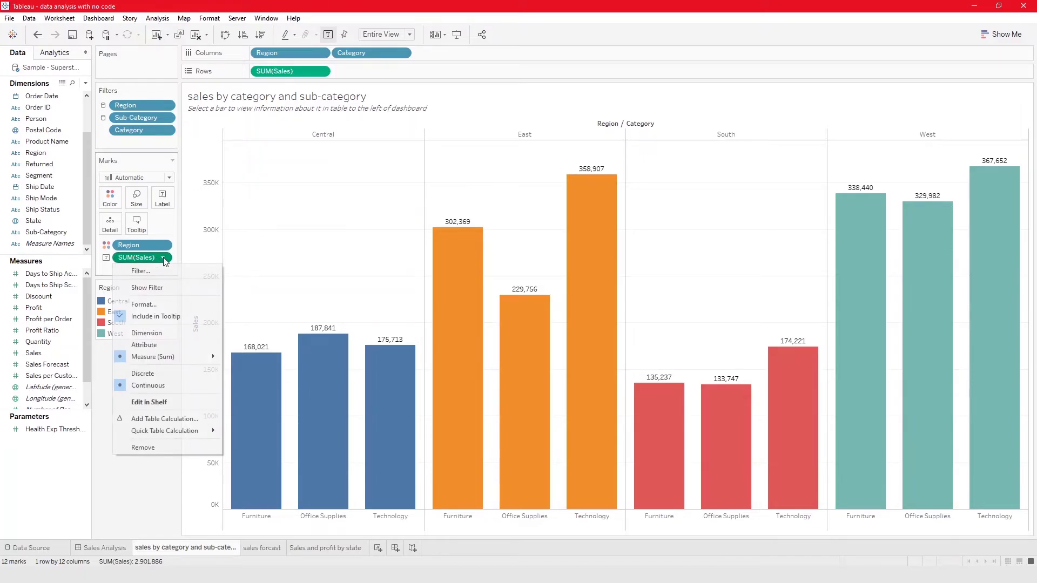
left_click(156, 304)
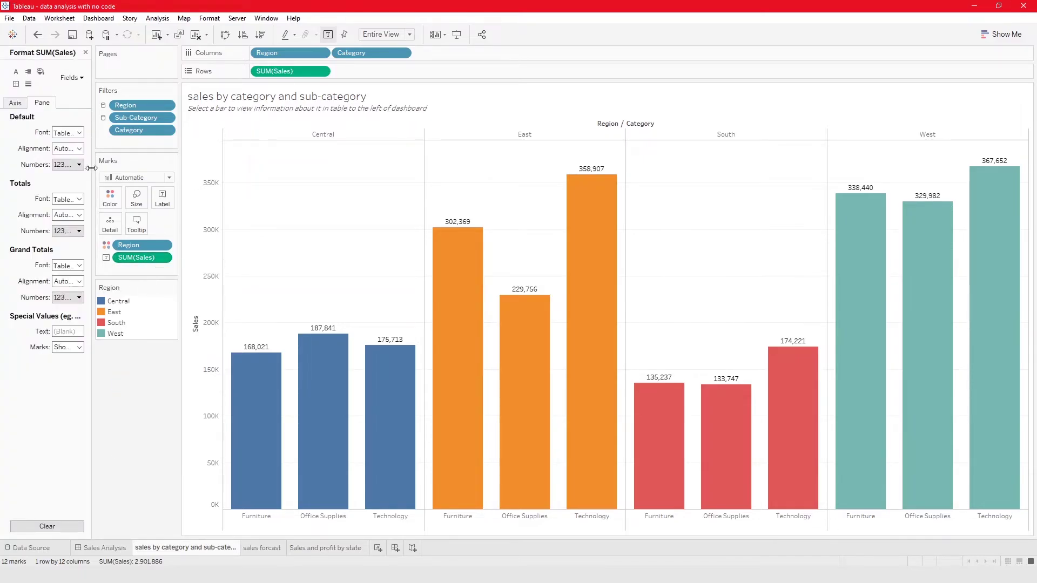
left_click(67, 165)
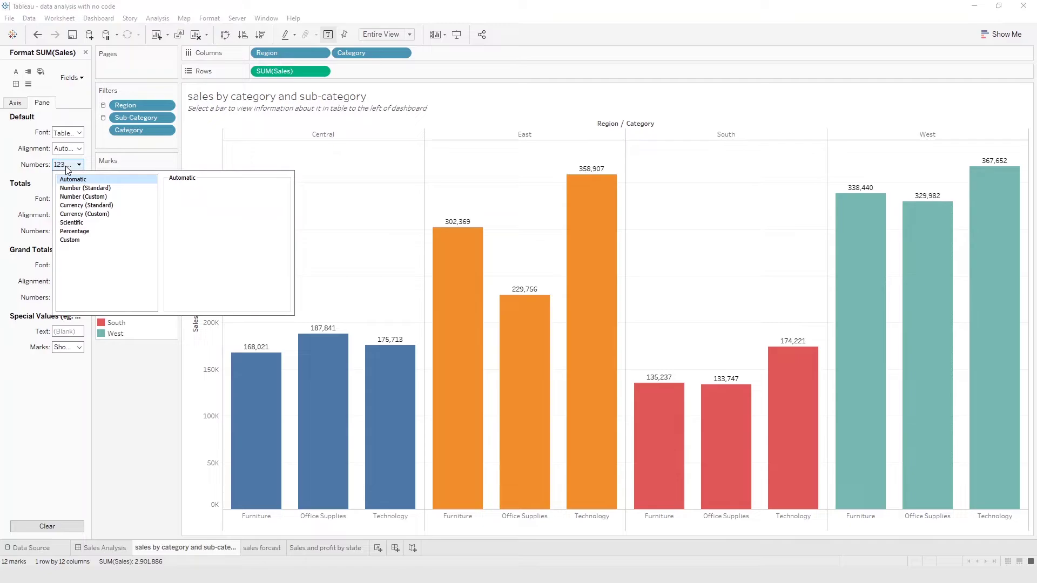
left_click(73, 222)
left_click(70, 240)
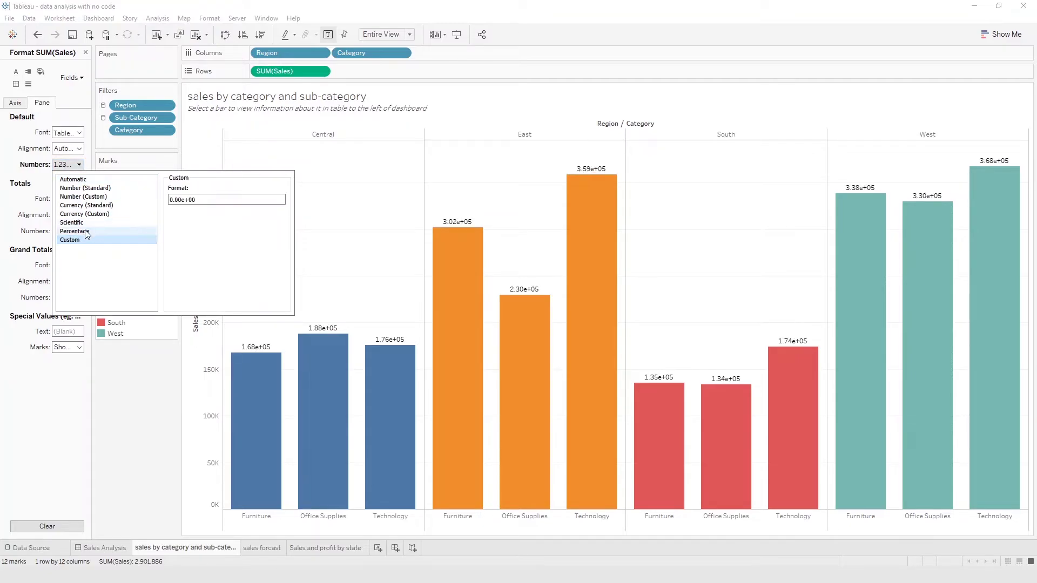
left_click(84, 206)
left_click(92, 214)
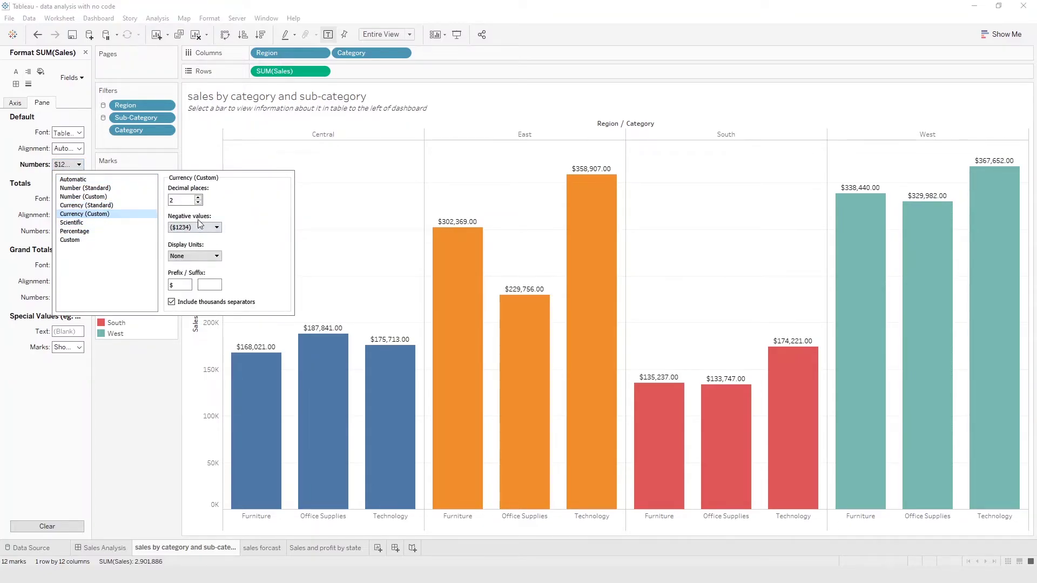
left_click(198, 198)
left_click(198, 204)
left_click(198, 204)
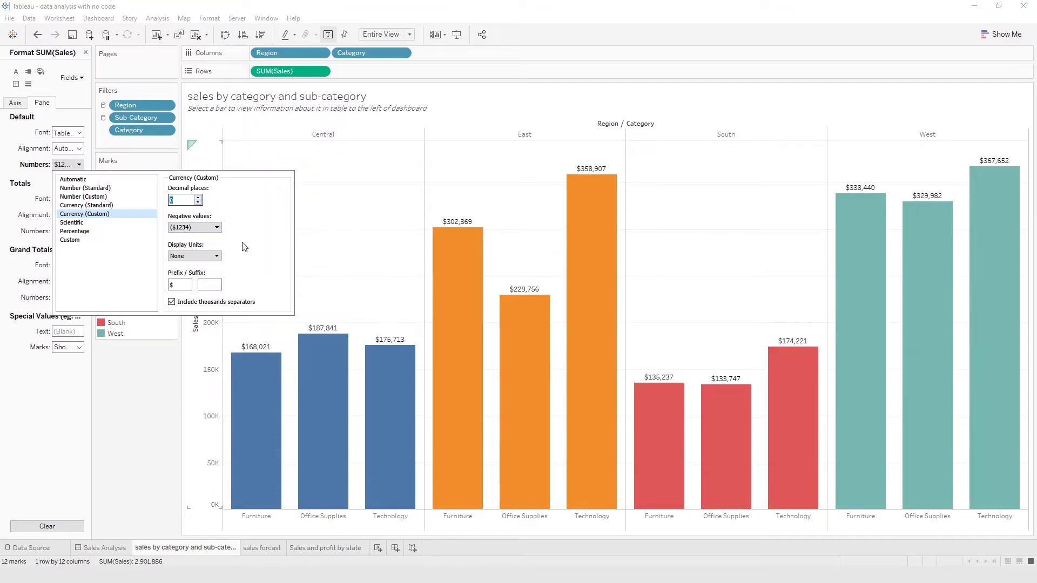
left_click(198, 204)
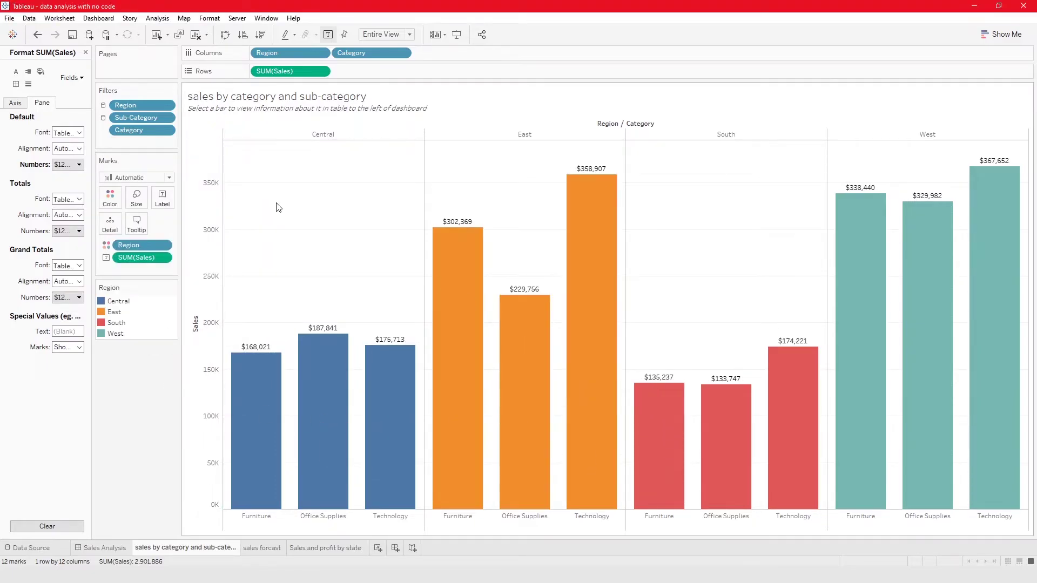
Export the bar chart sheet as the image "sales by category and sub-category.png" with its title and color legend, and return to Tableau
left_click(66, 20)
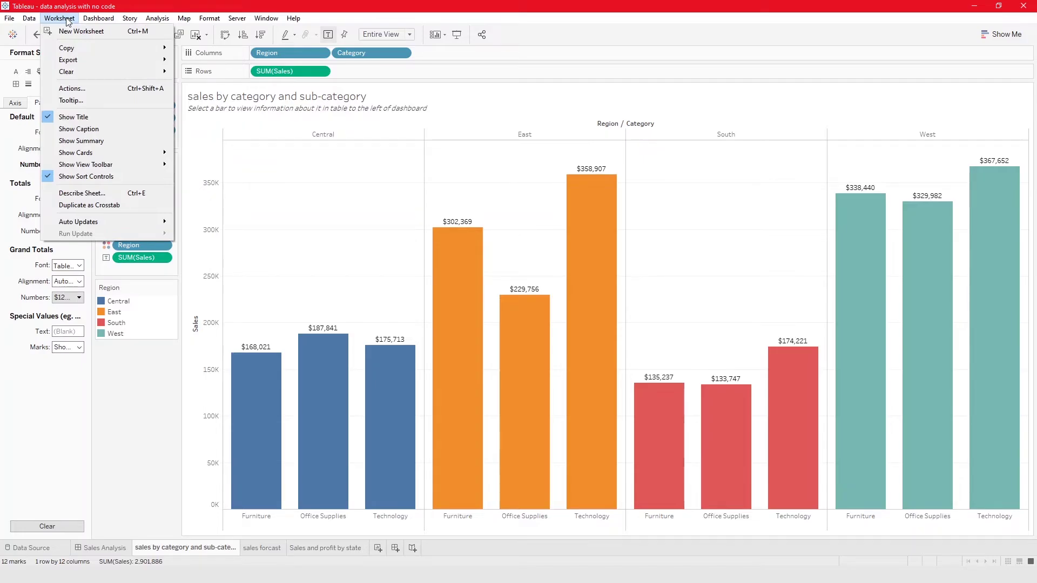
mouse_move(83, 57)
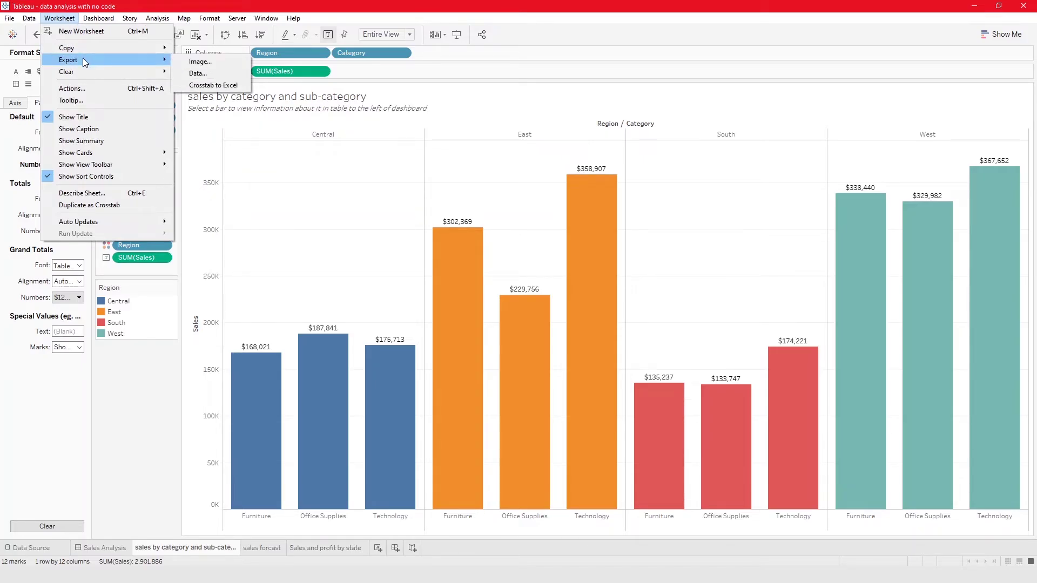
left_click(197, 61)
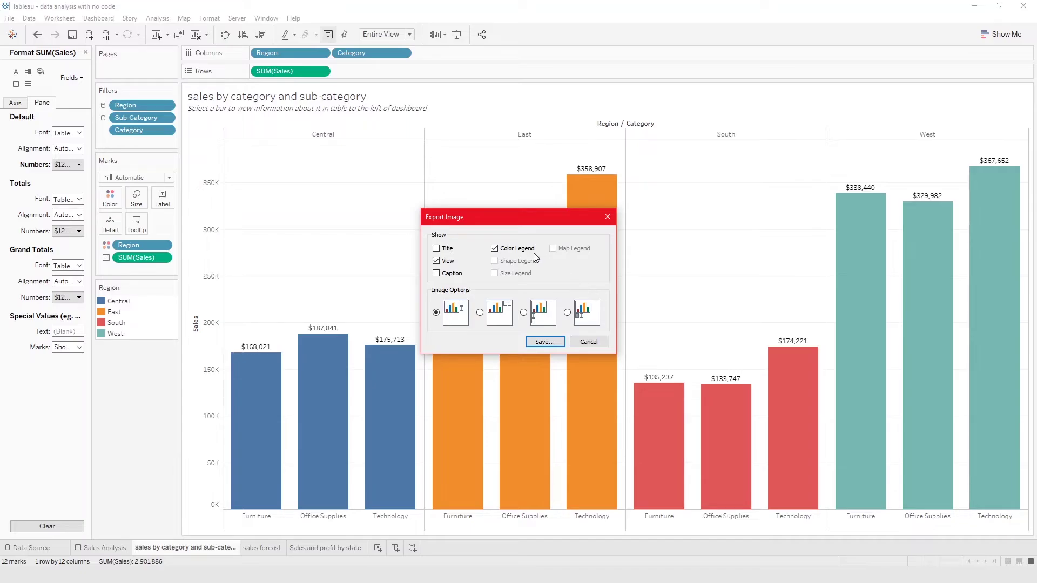
left_click(449, 250)
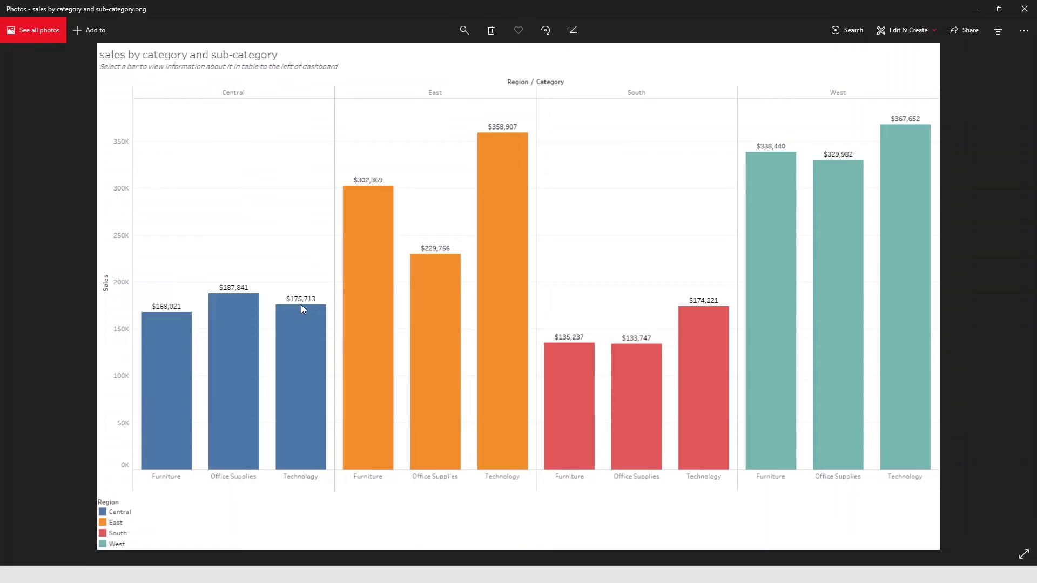
key("alt+Tab")
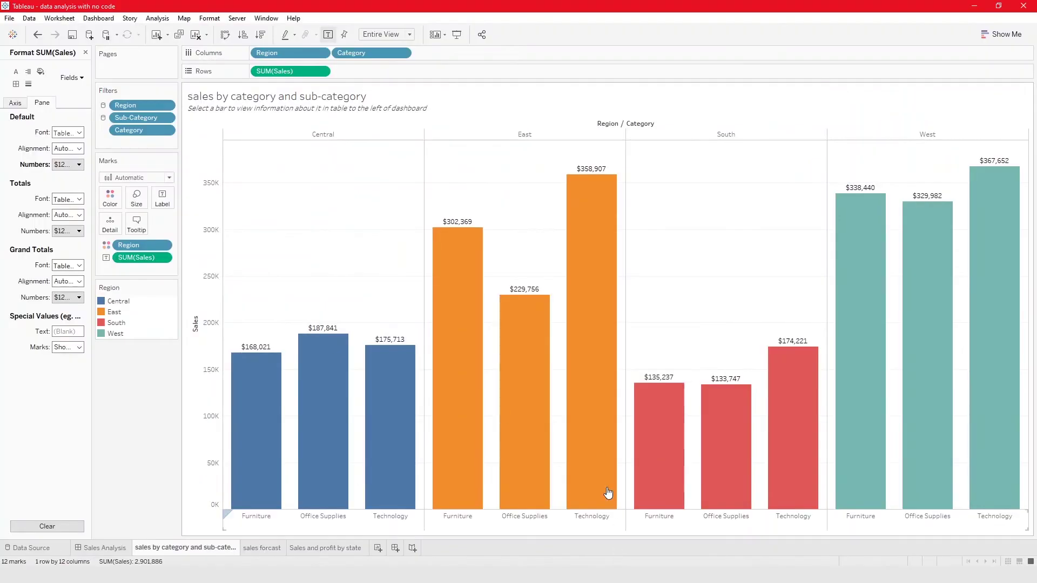
Check the file type available for exporting the sales forcast sheet's data, and cancel the export
left_click(257, 546)
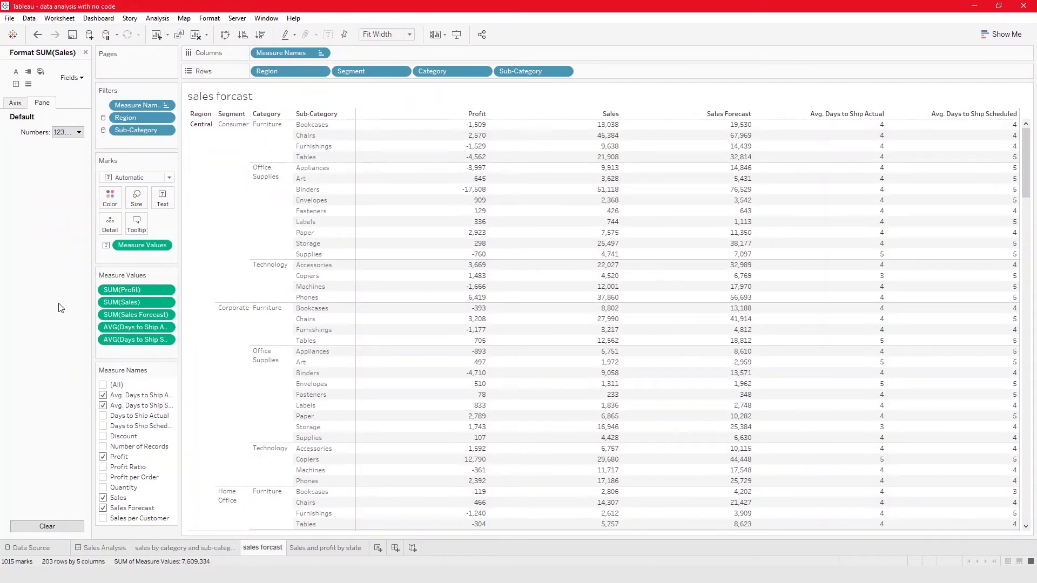
left_click(58, 20)
mouse_move(63, 61)
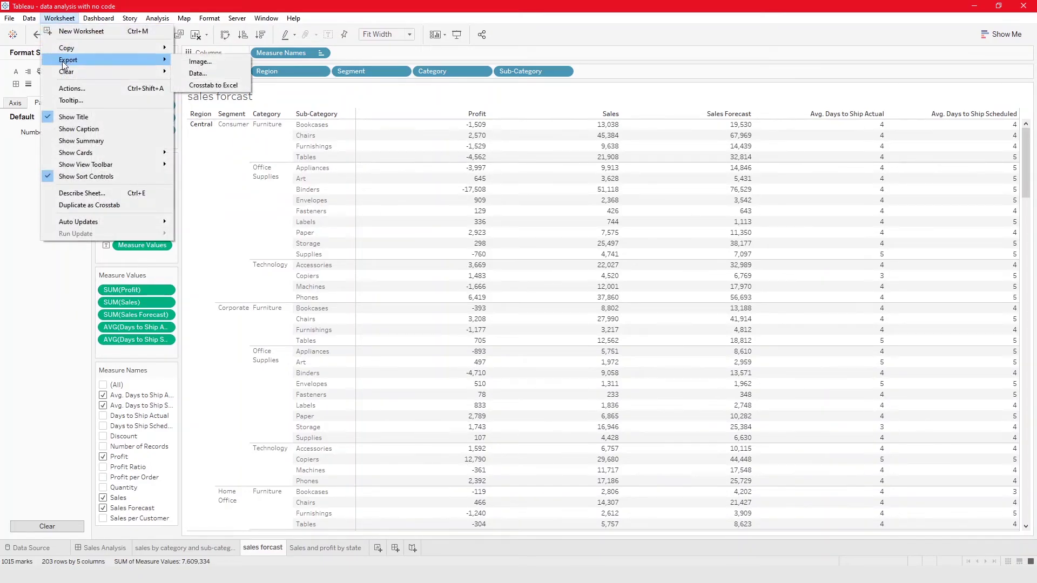
left_click(197, 73)
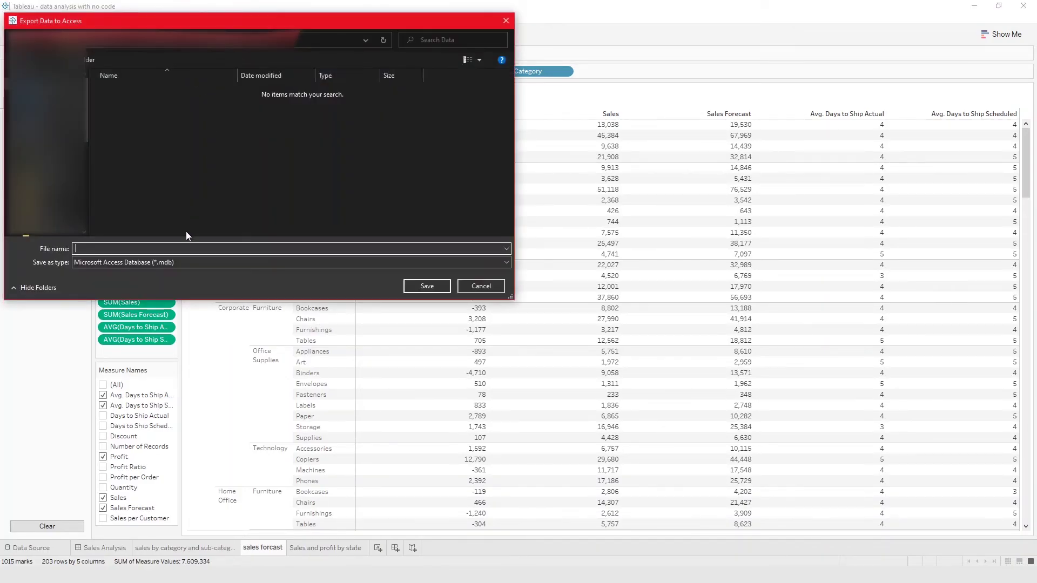
left_click(152, 263)
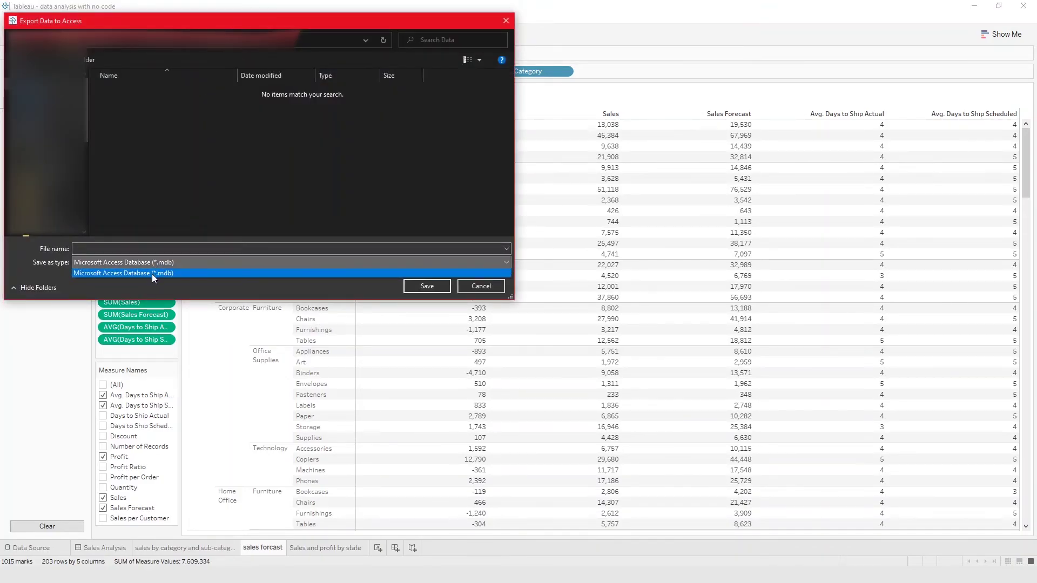
left_click(151, 274)
left_click(480, 286)
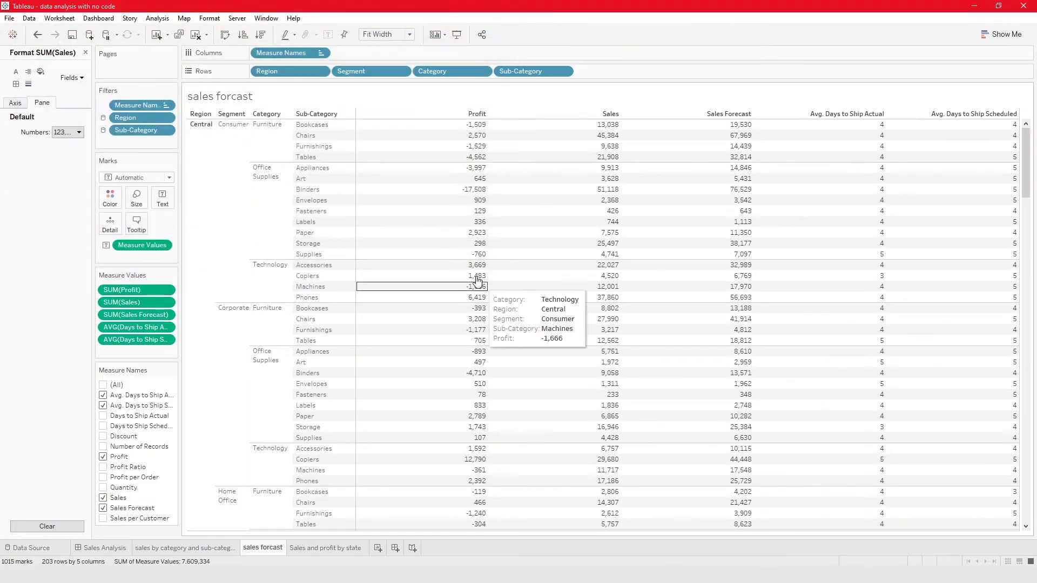
Export the sales forcast sheet as a crosstab to Excel
left_click(60, 18)
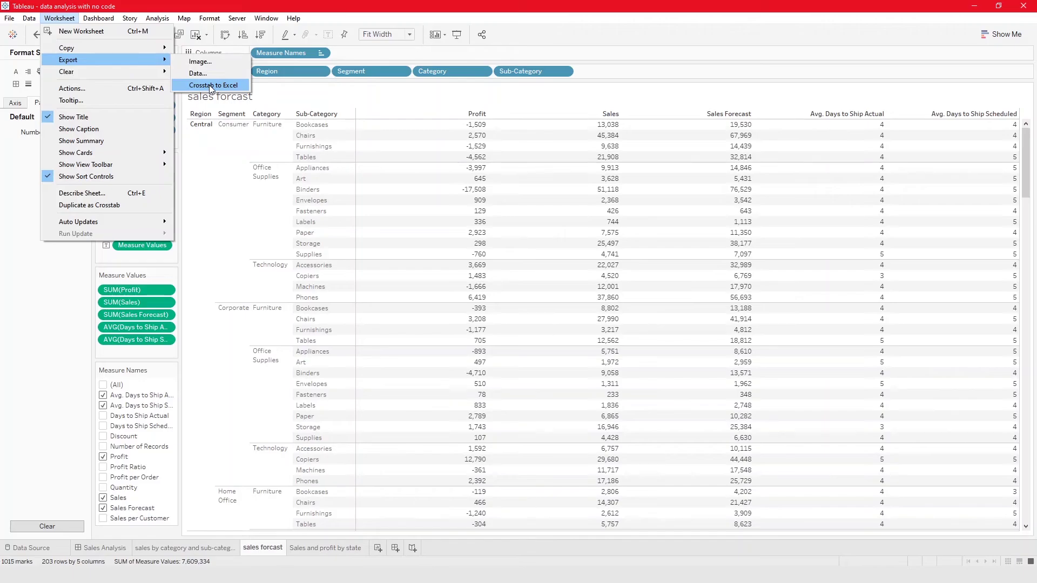
left_click(210, 86)
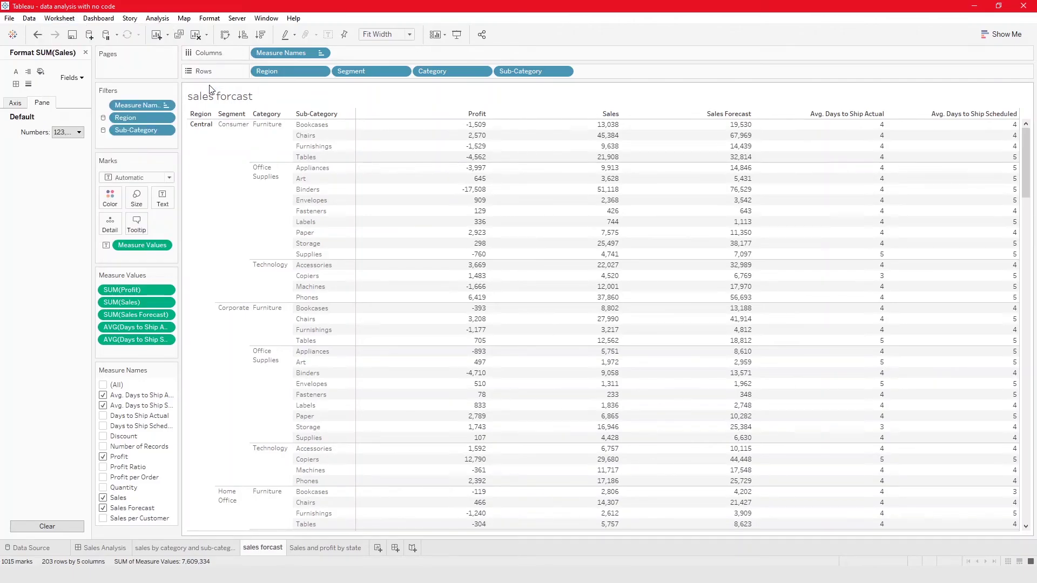
scroll(486, 324, "down", 10)
left_click(301, 221)
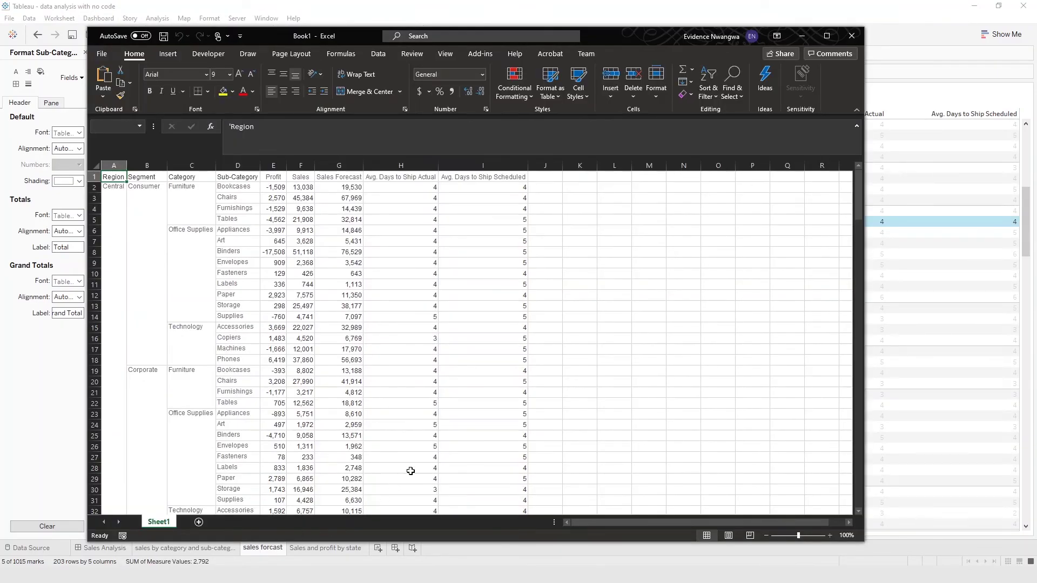
Look through the rows of the exported sales forcast crosstab in Excel
left_click(496, 380)
scroll(493, 372, "down", 10)
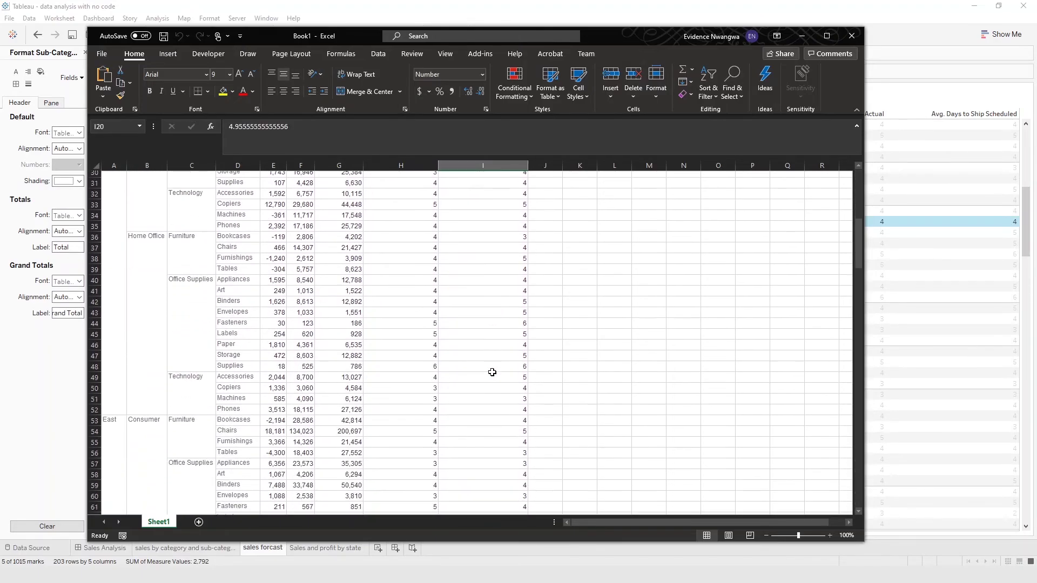
scroll(488, 356, "up", 10)
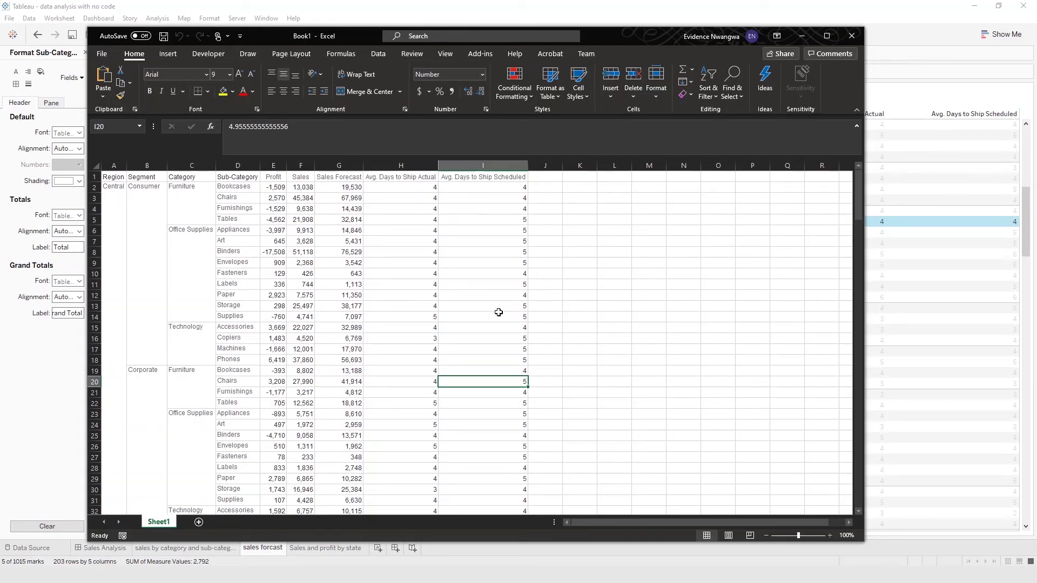
scroll(497, 312, "down", 20)
scroll(488, 311, "down", 5)
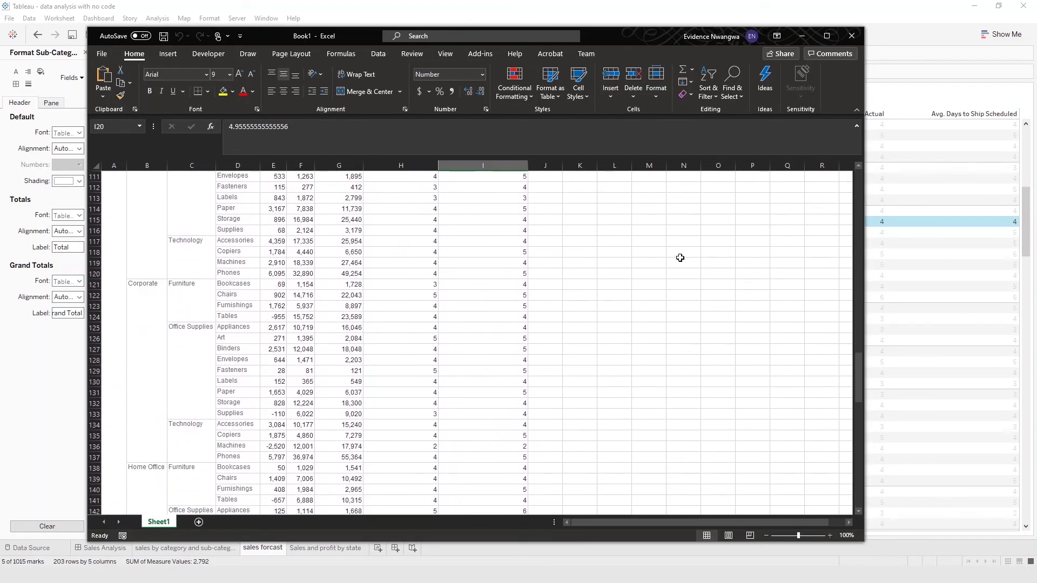
Export the Sales and profit by state map as the image "Sales and profit by state.png" with title, view and color legend
left_click(325, 548)
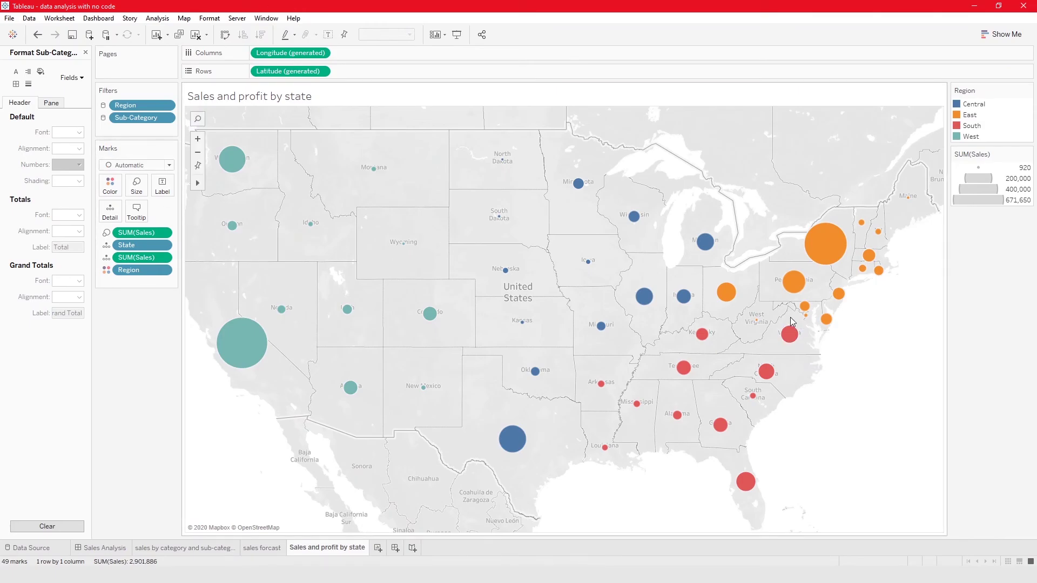
mouse_move(270, 326)
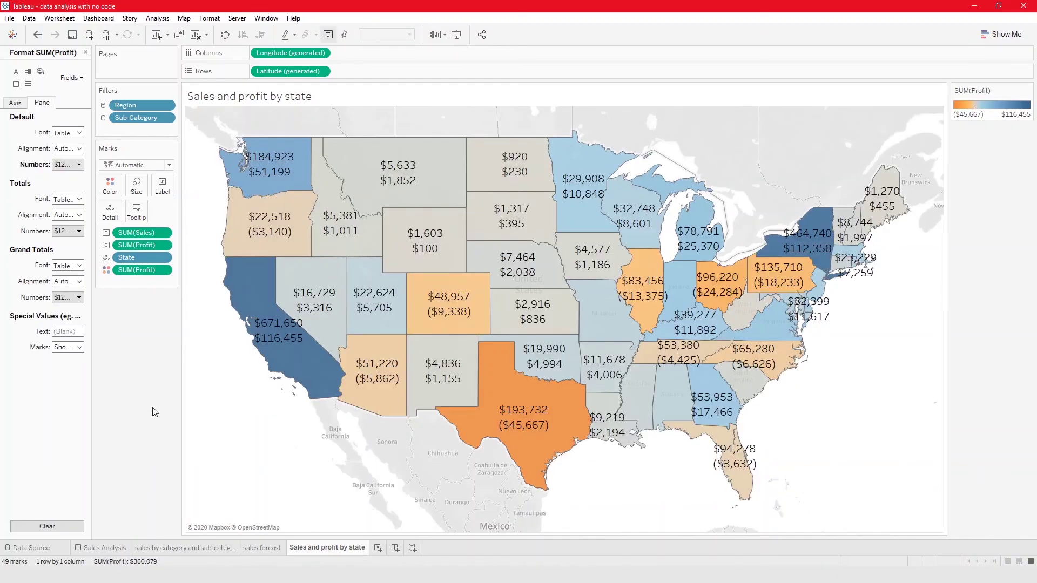
left_click(71, 21)
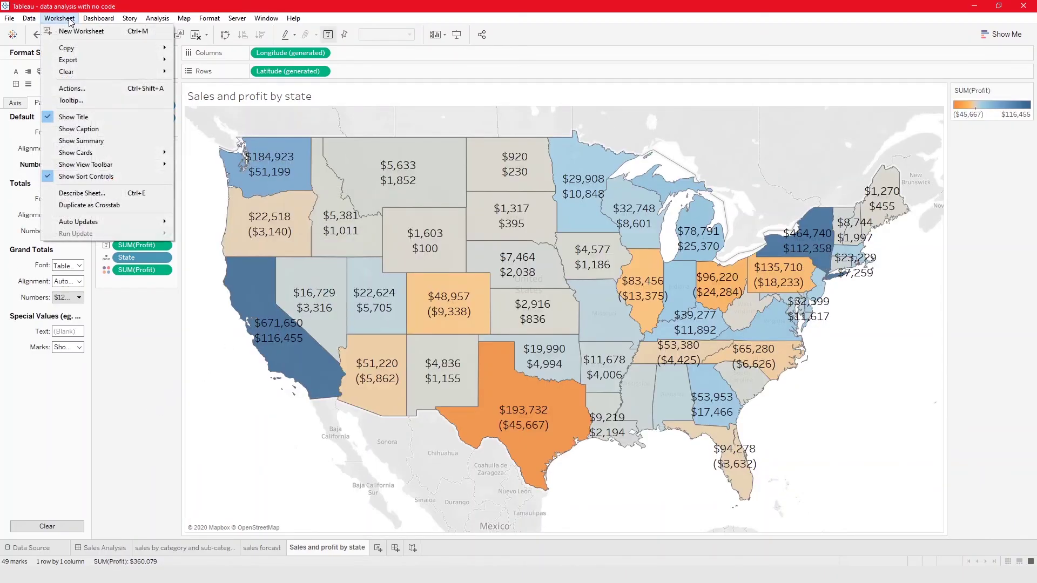
mouse_move(119, 60)
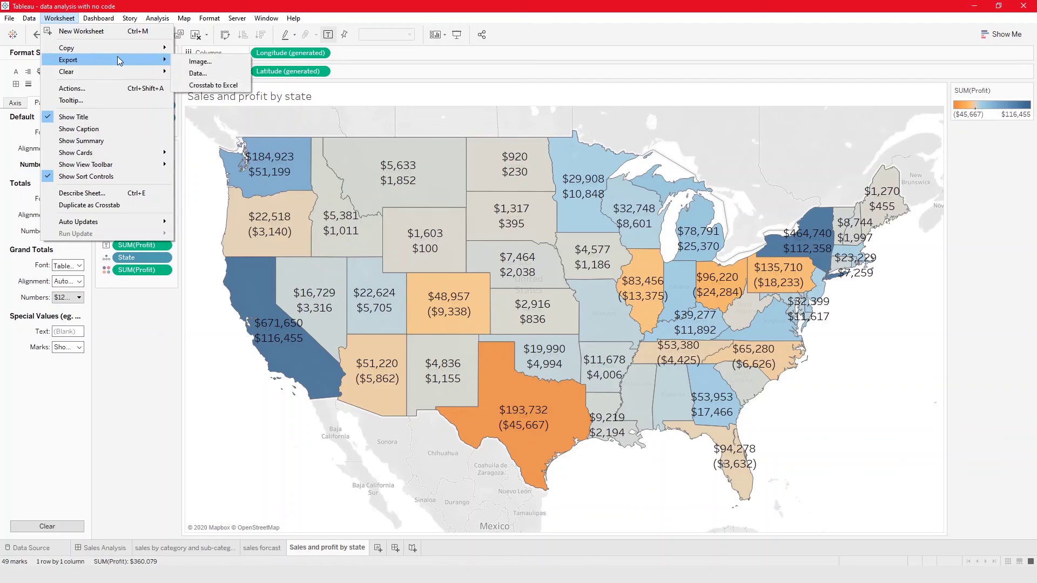
left_click(184, 63)
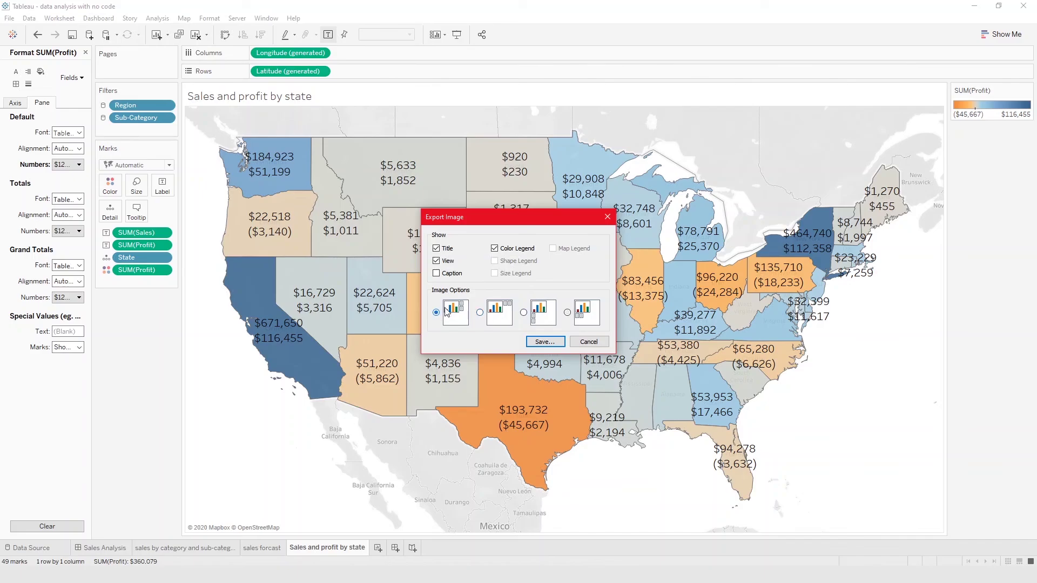
left_click(542, 342)
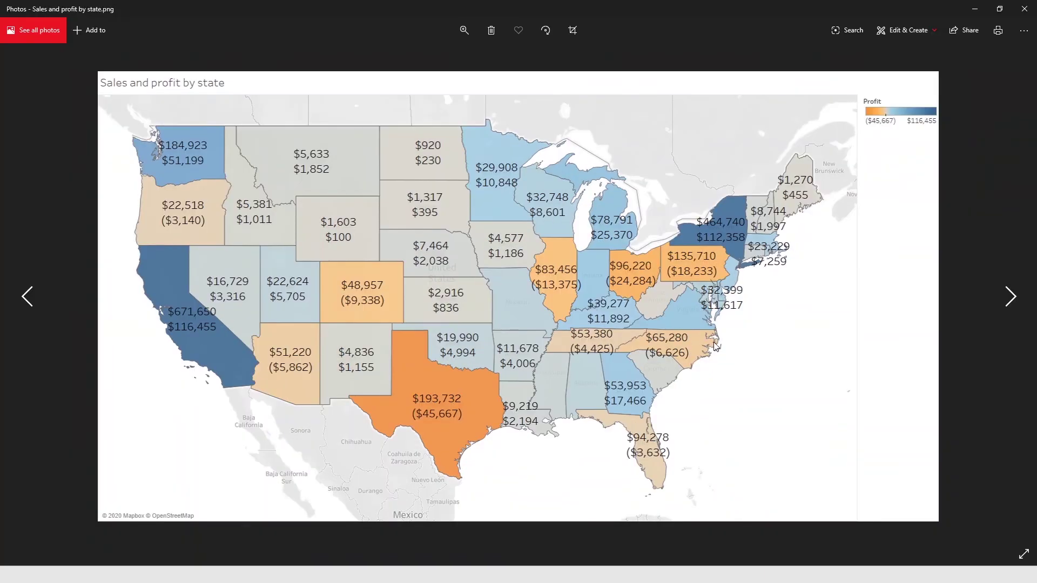